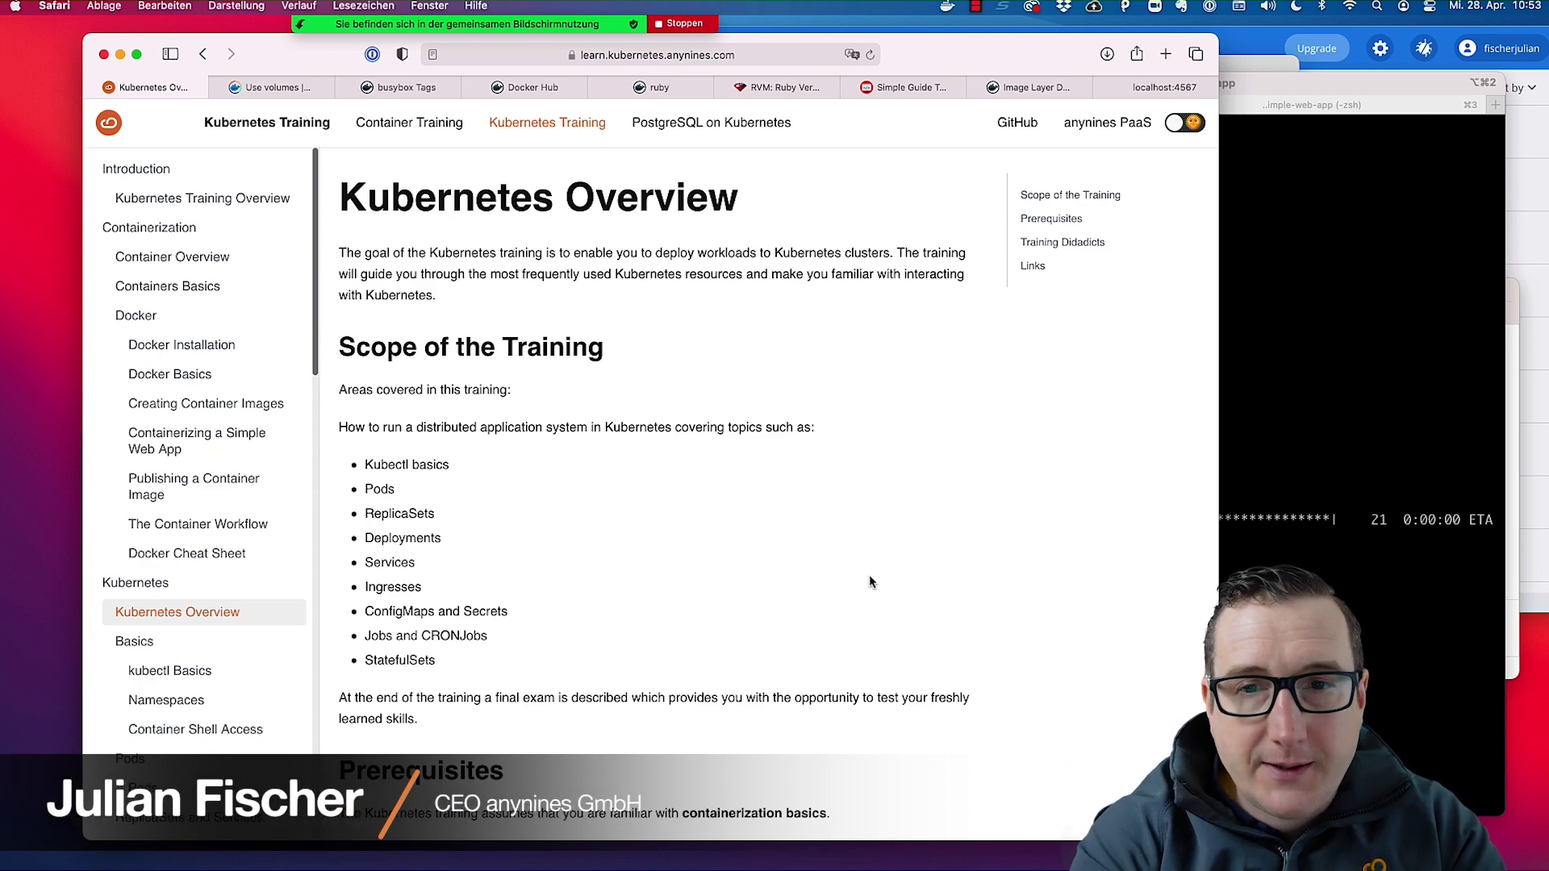
Skim the Kubernetes Overview training page, then bring the iTerm2 window forward.
scroll(863, 578, "down", 4)
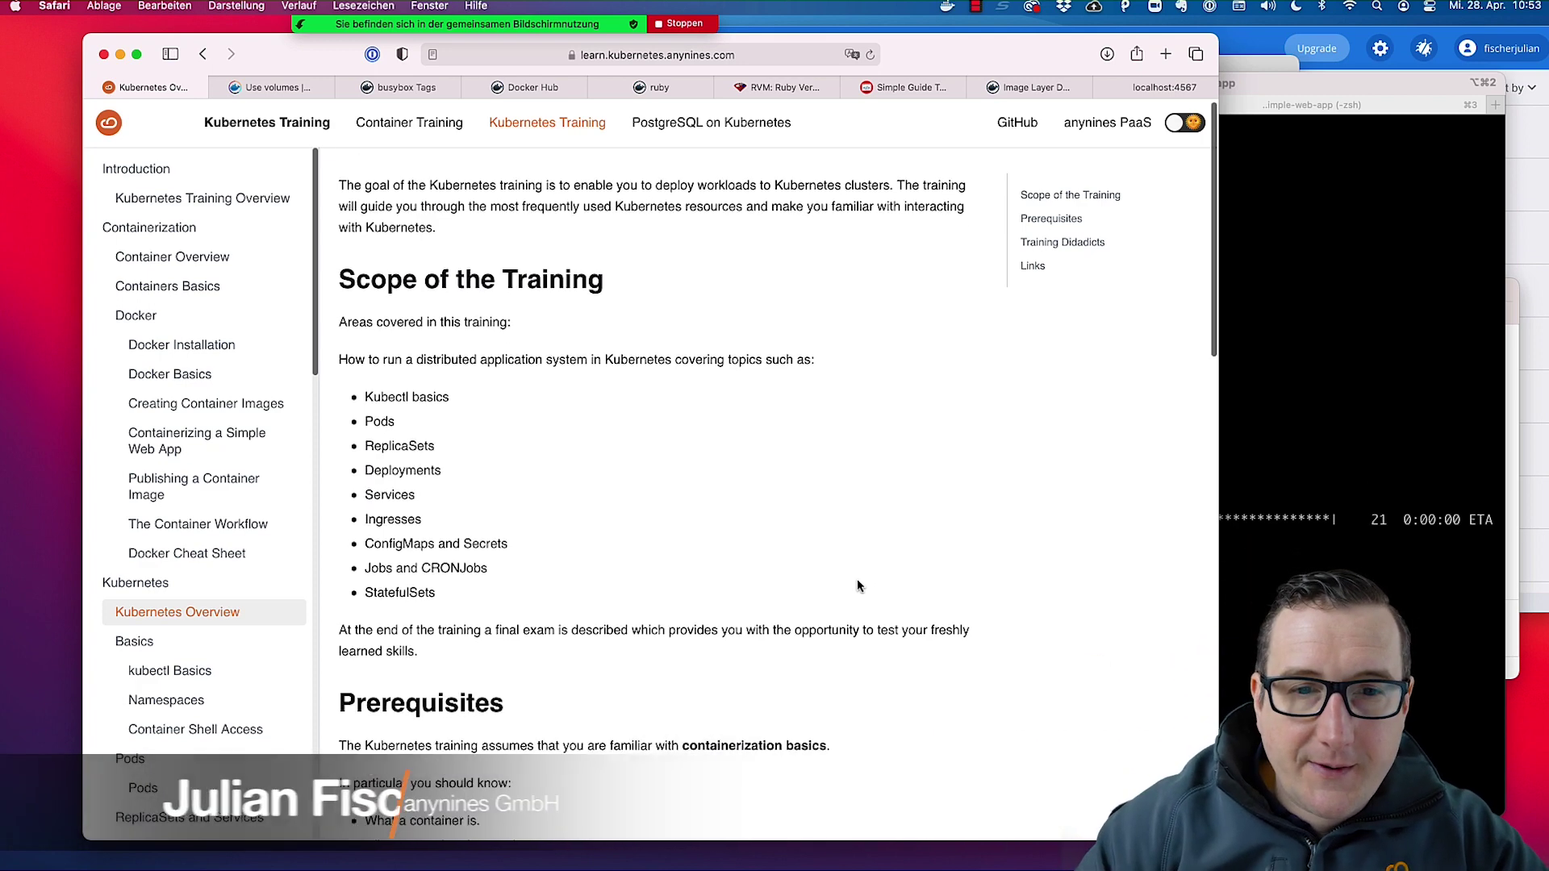
scroll(622, 565, "up", 4)
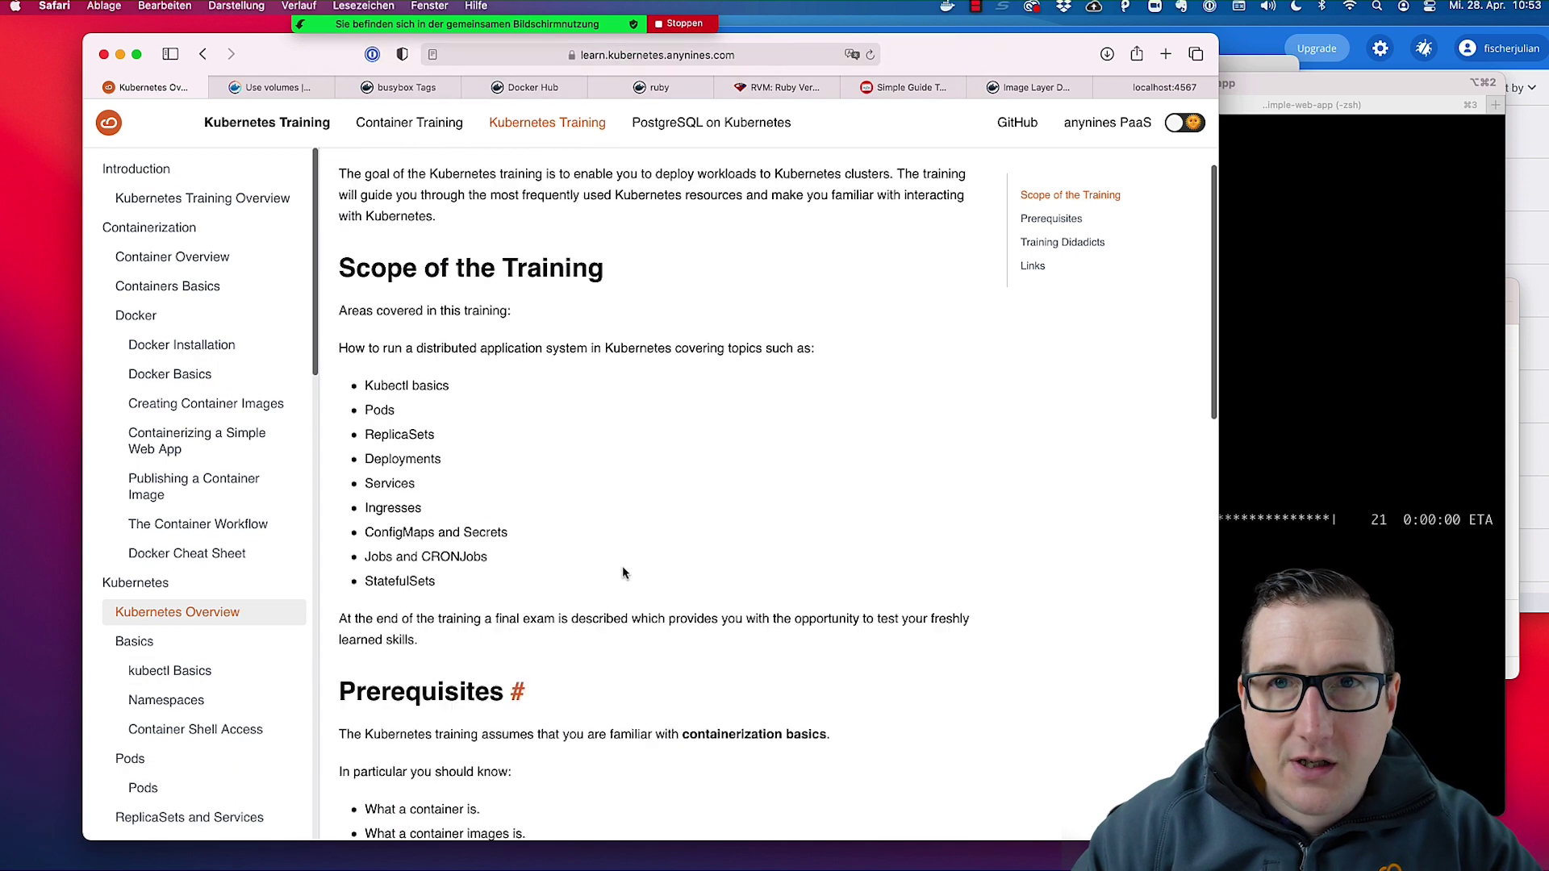
left_click(1347, 425)
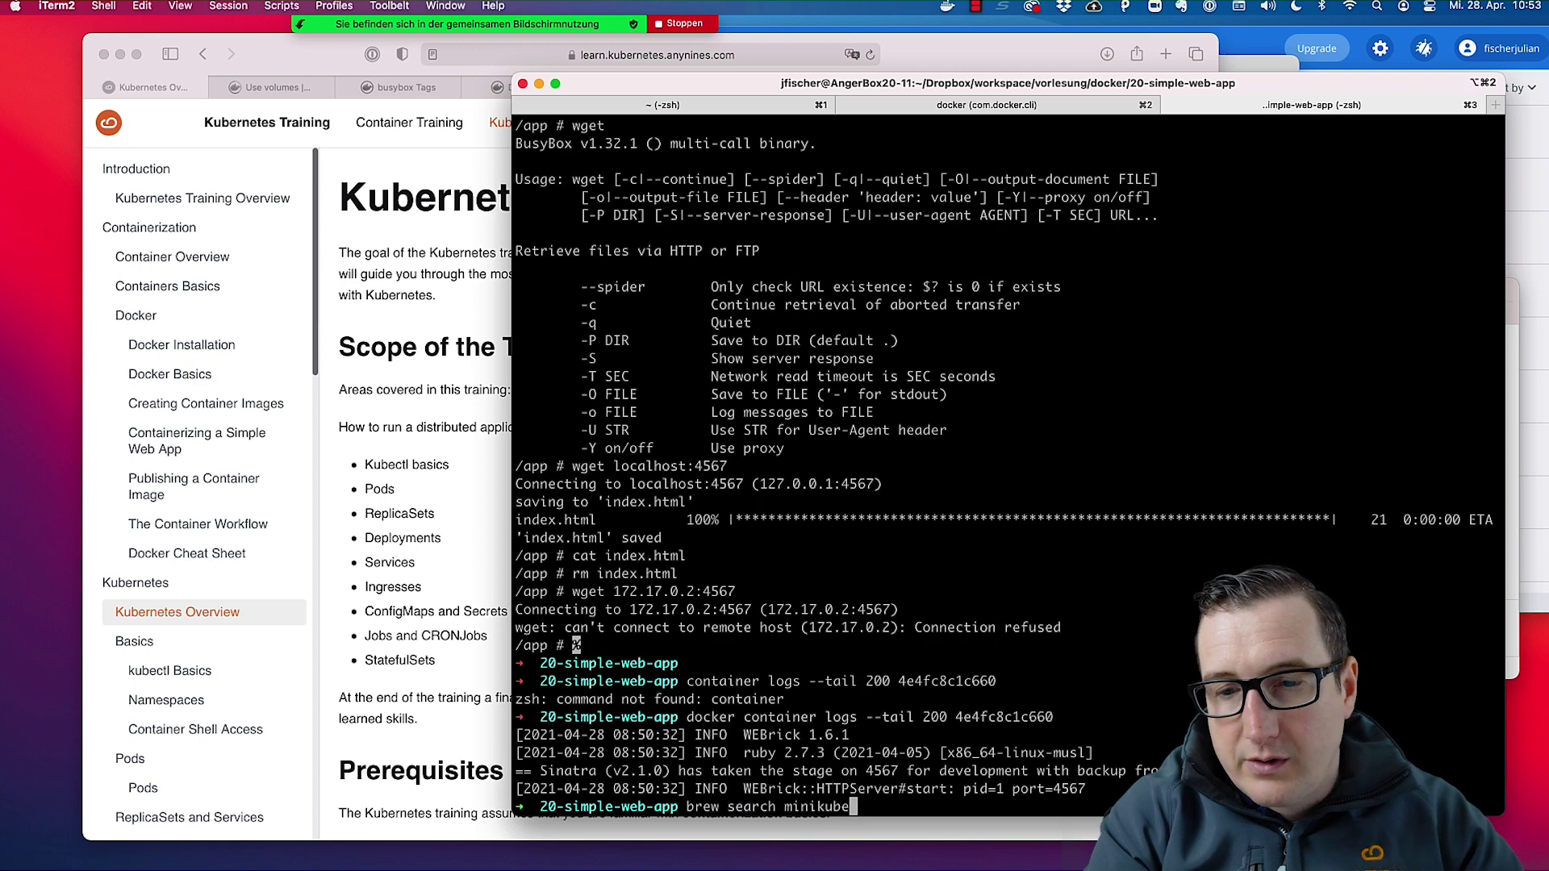
Run brew search minikube and bring Safari's Kubernetes Overview page back in front.
key("Return")
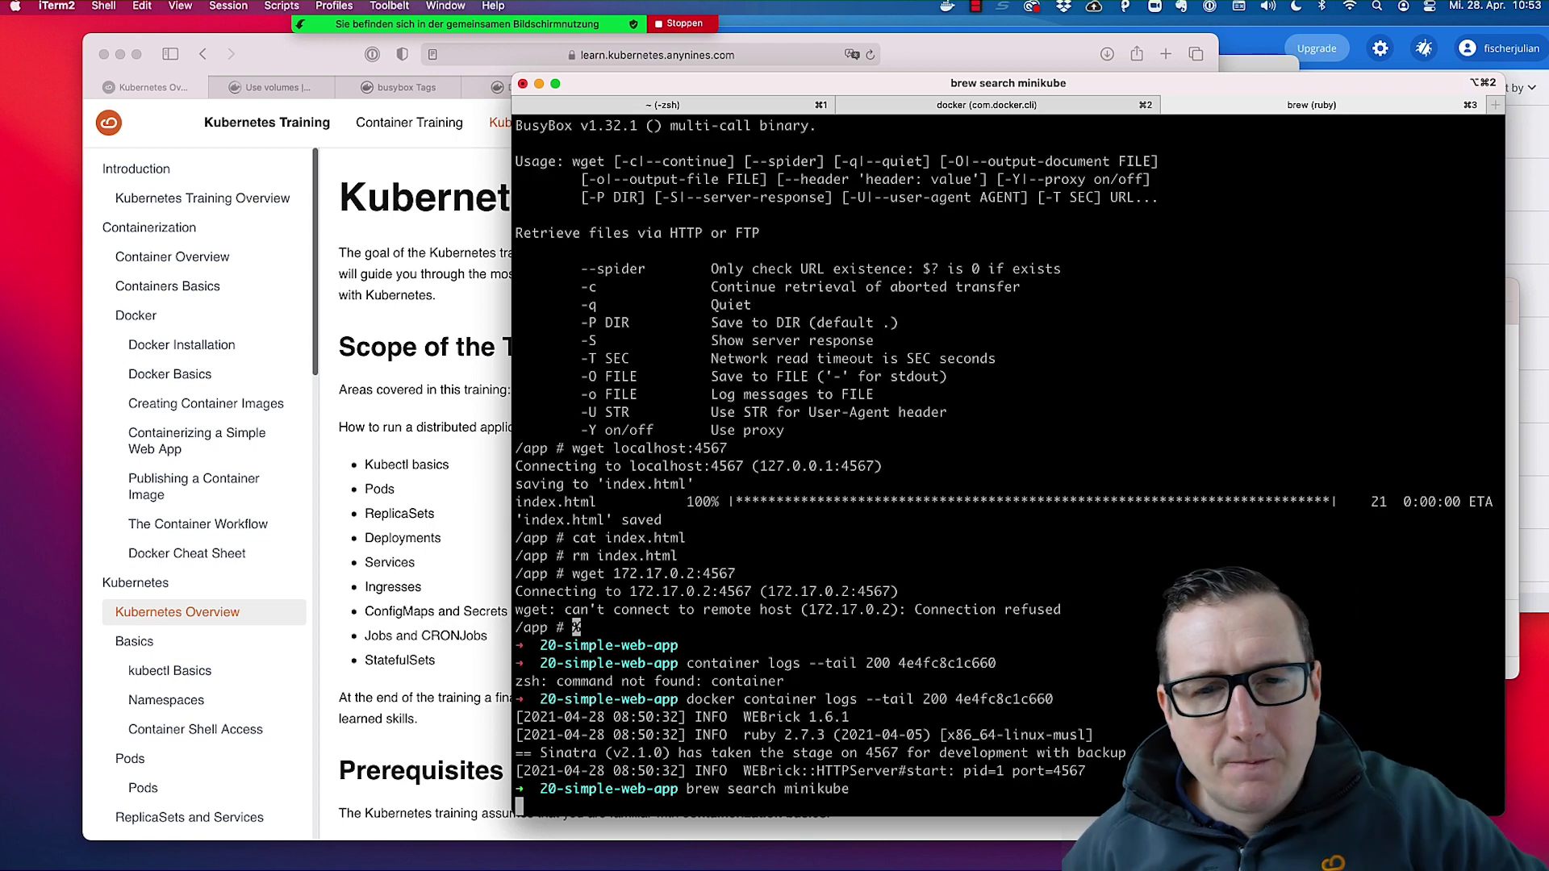
left_click(442, 448)
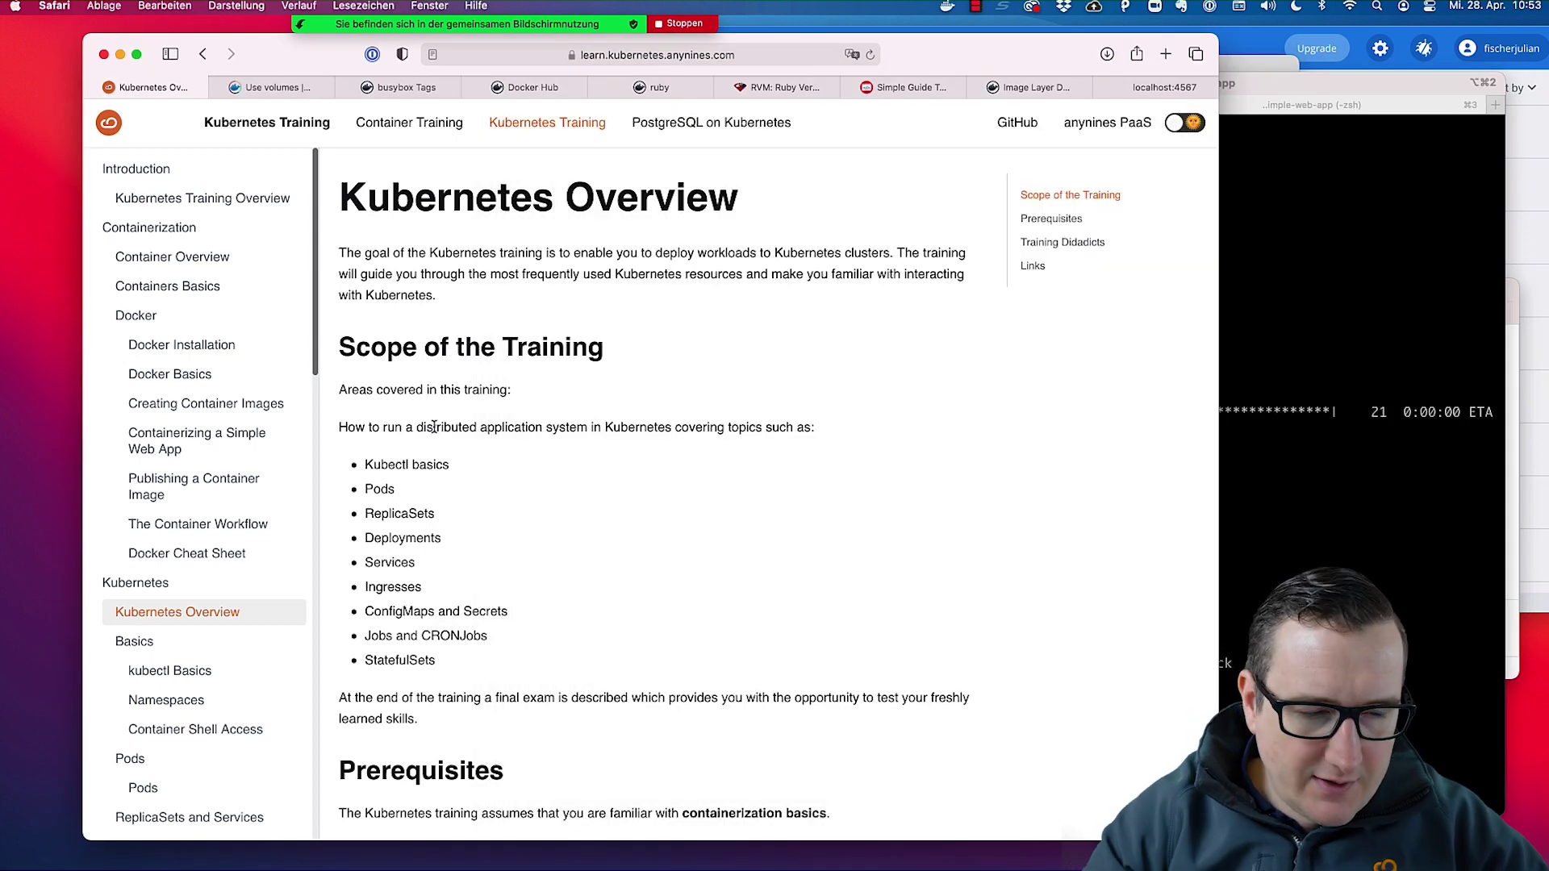
Search Google in a new tab for kubernetes local development and scan the results.
key("super+t")
type("kubernetes ")
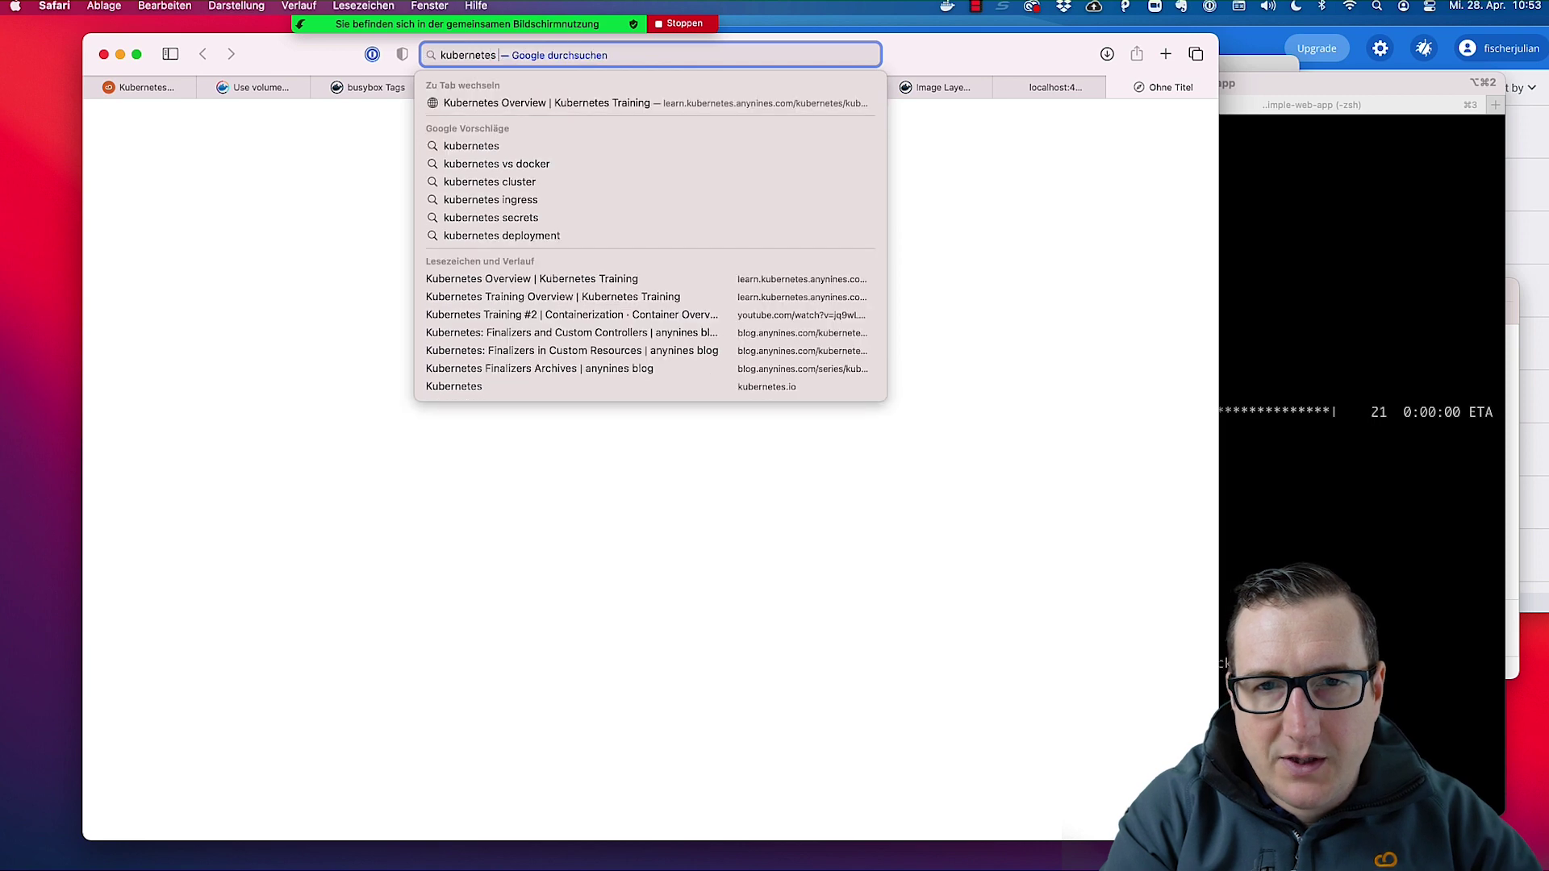
type("local deve")
key("Return")
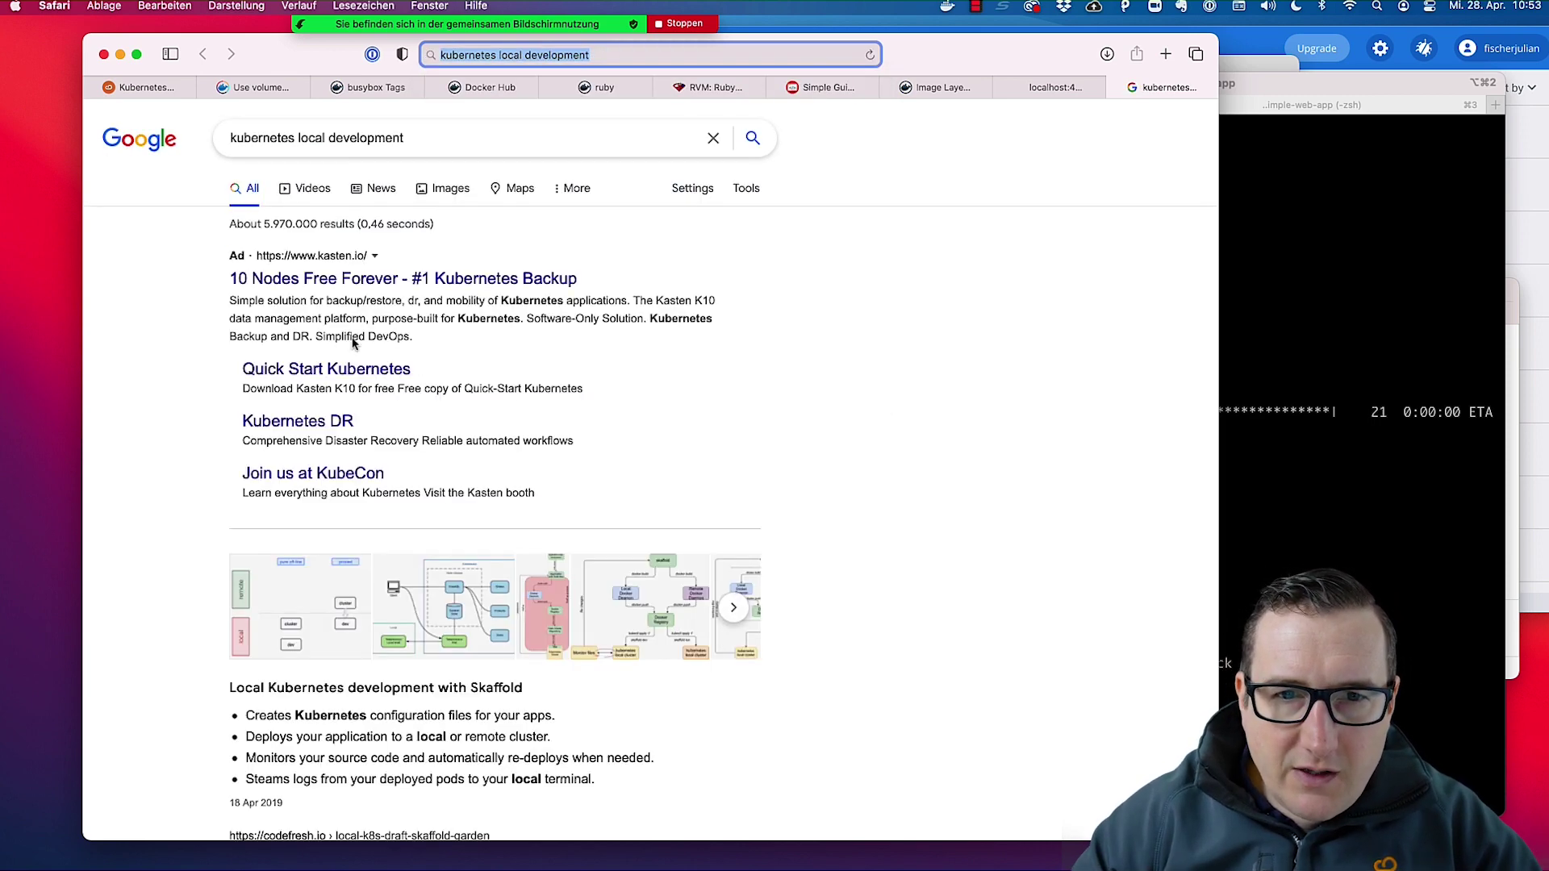
scroll(355, 290, "down", 1)
scroll(363, 323, "down", 3)
scroll(371, 363, "down", 2)
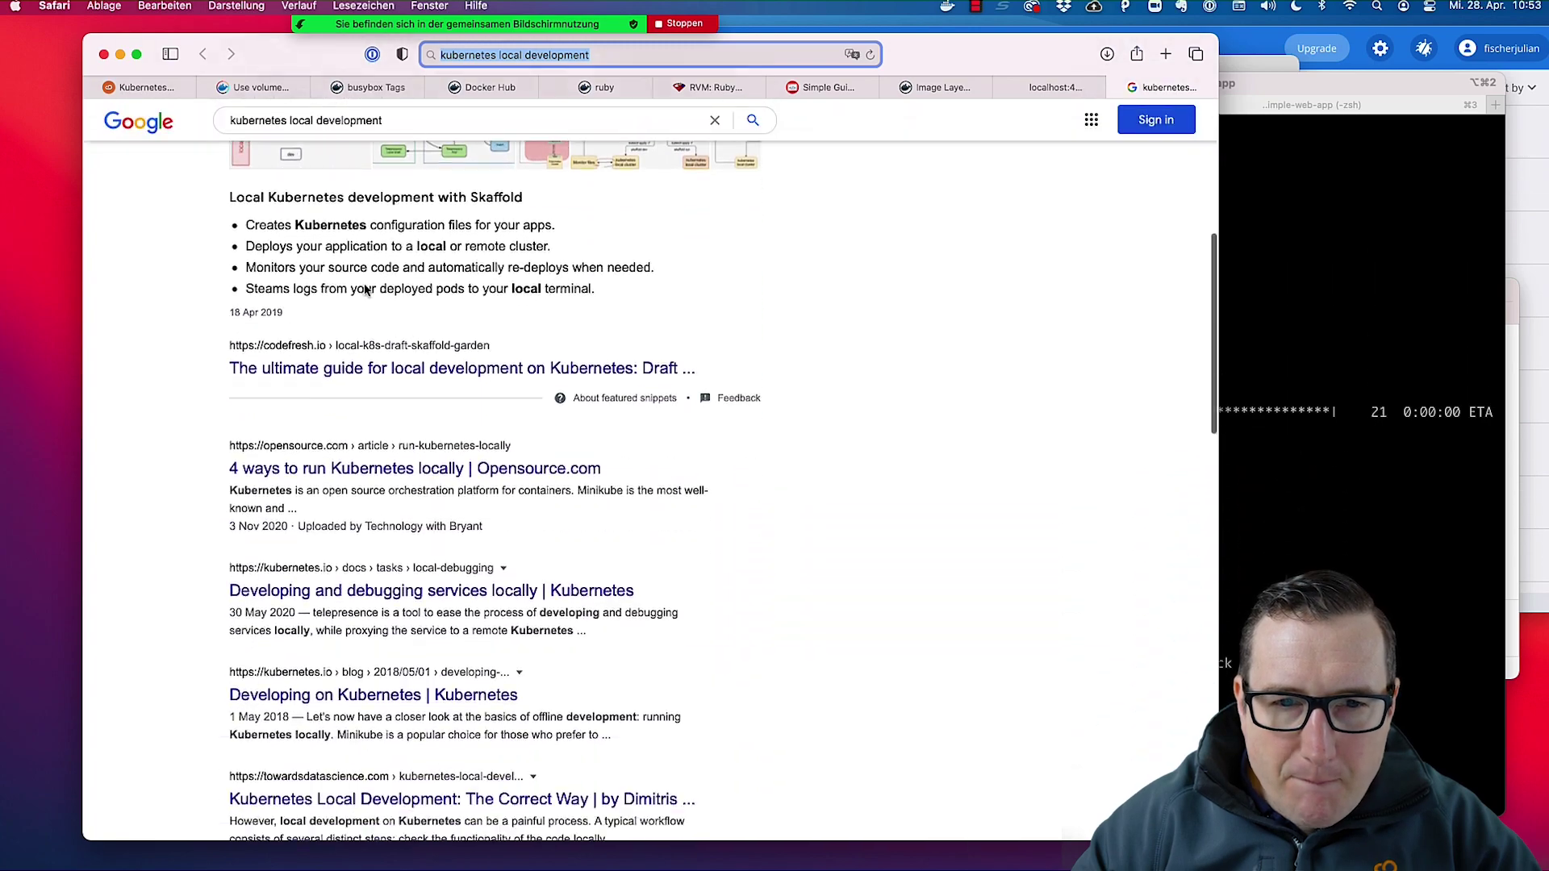
scroll(378, 395, "down", 1)
Read the '4 ways to run Kubernetes locally' article and the kind project README.
left_click(378, 396)
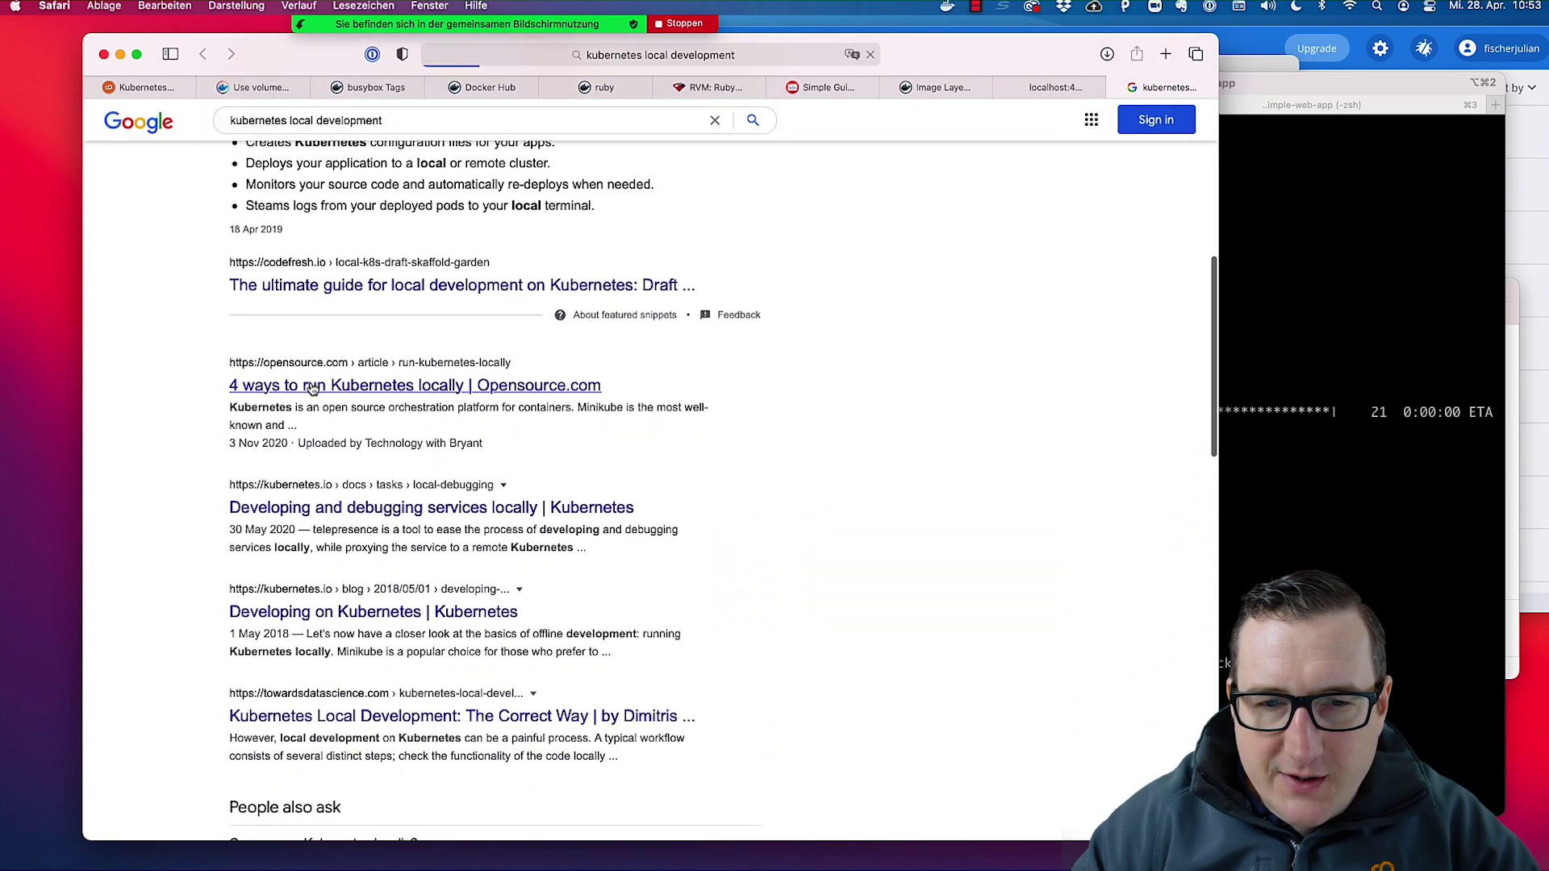
scroll(221, 356, "down", 10)
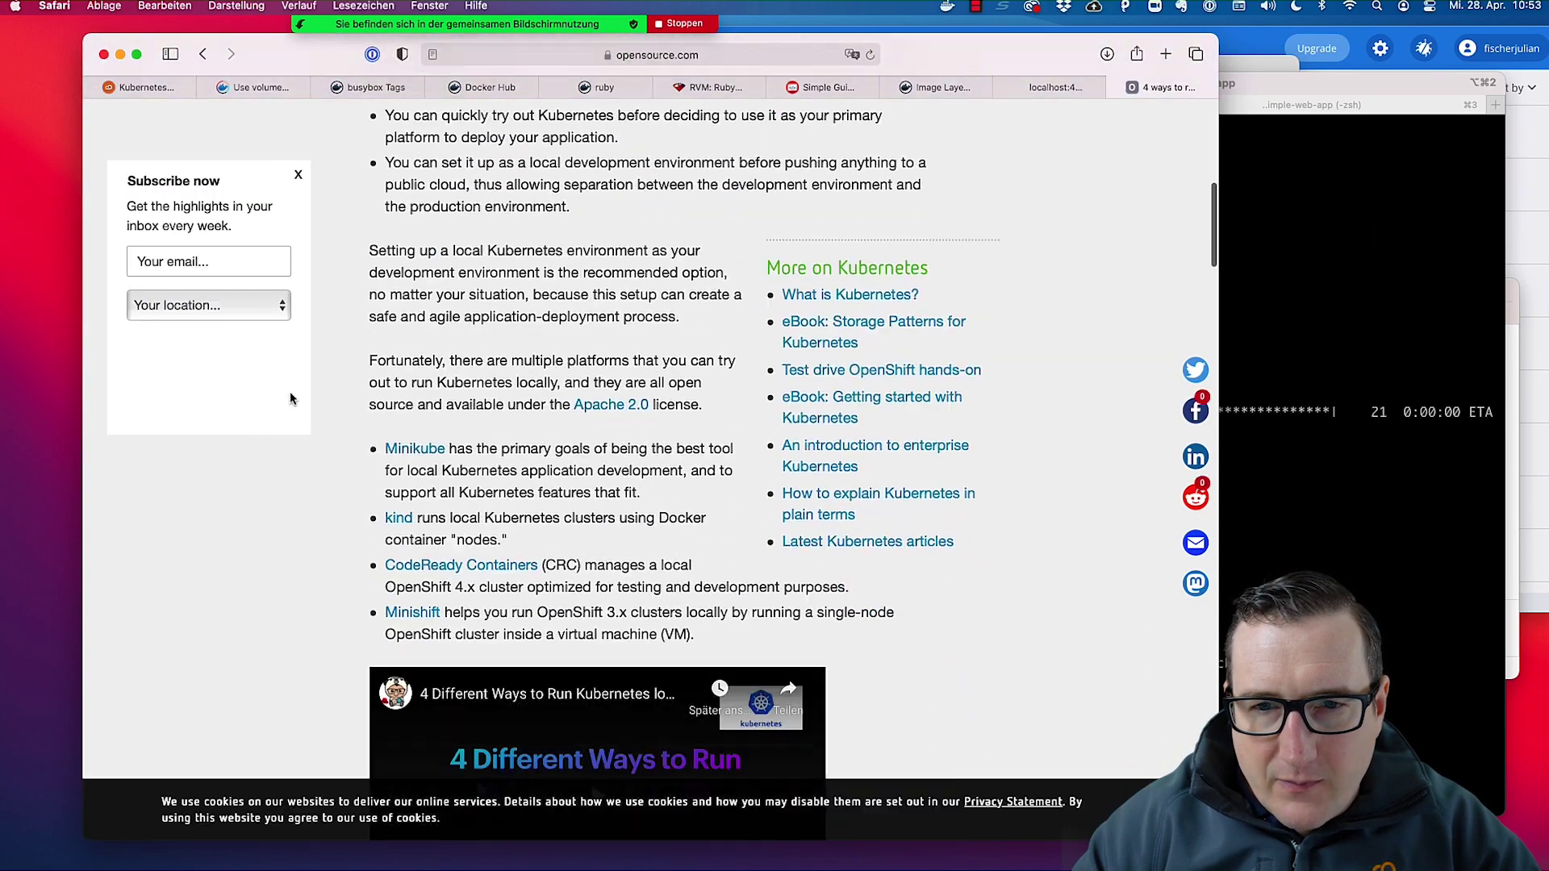
scroll(427, 371, "down", 1)
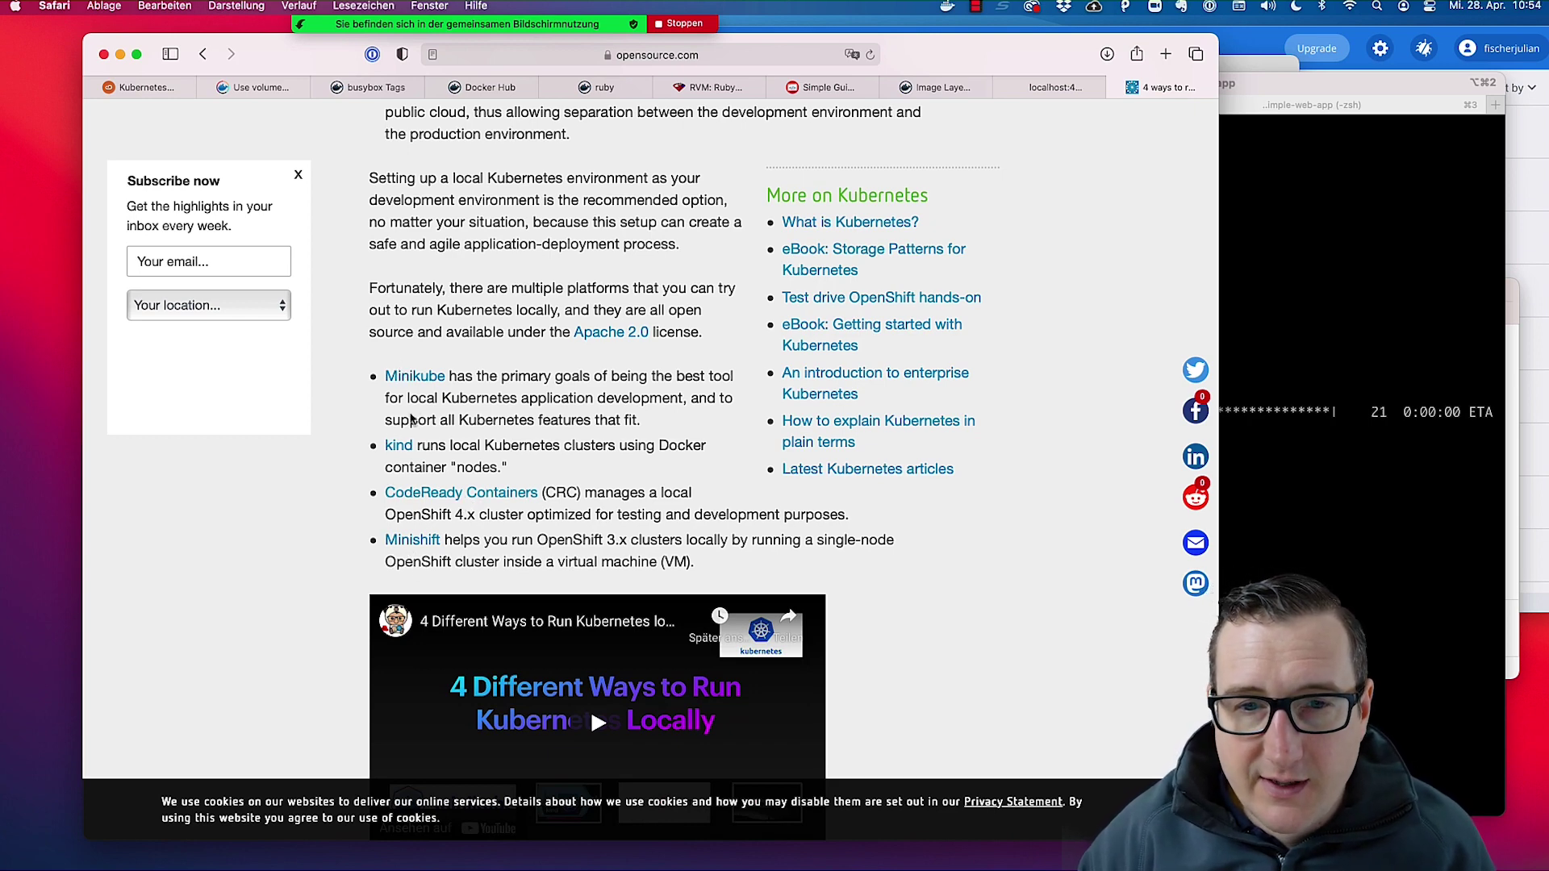
left_click(400, 448)
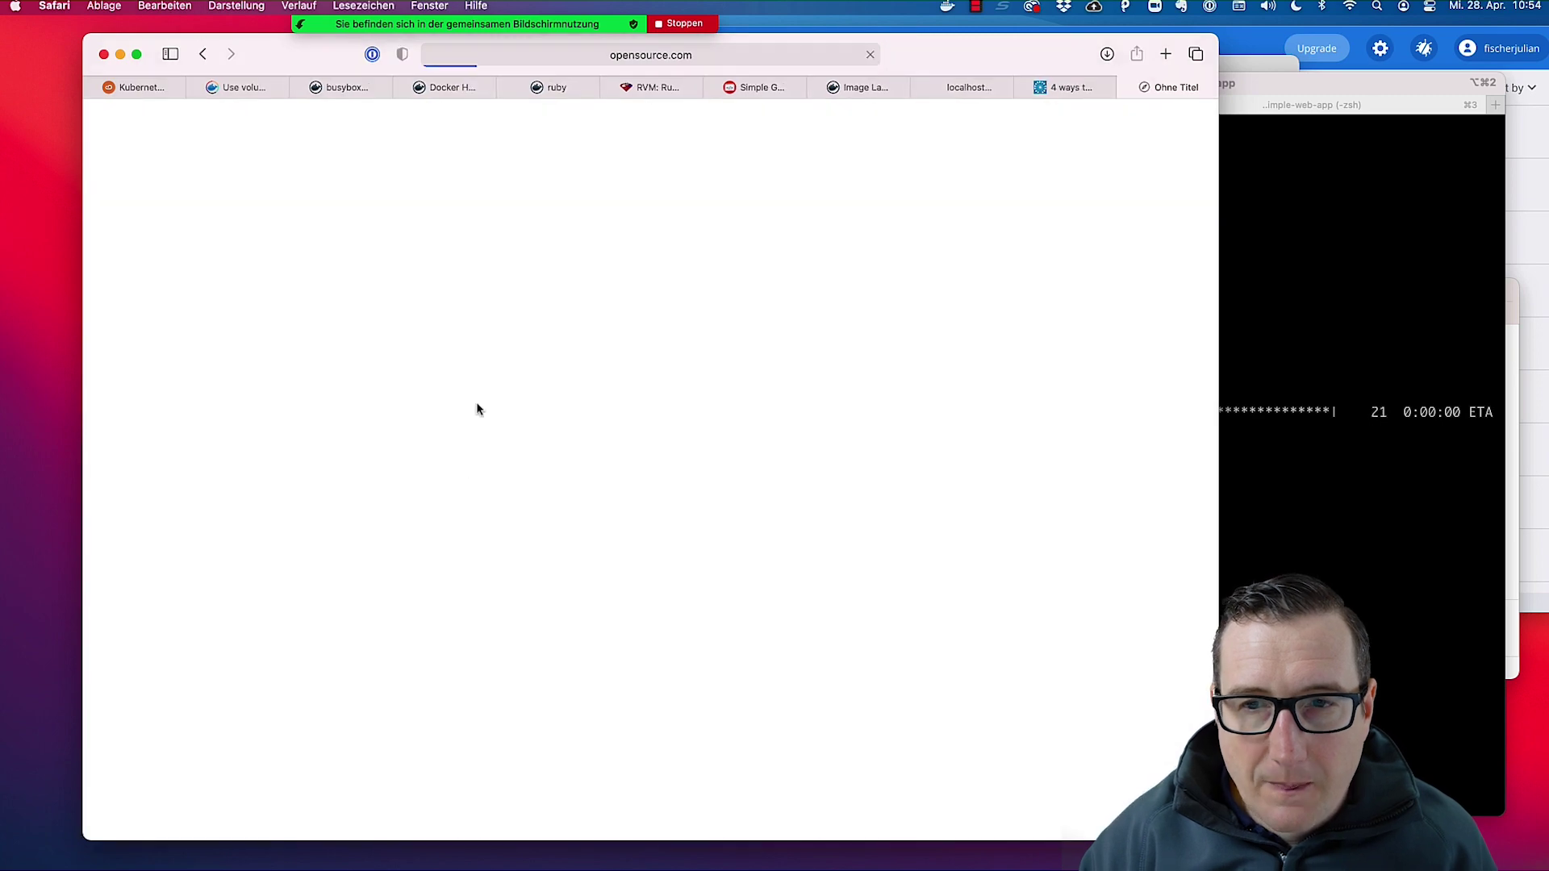
scroll(509, 403, "down", 3)
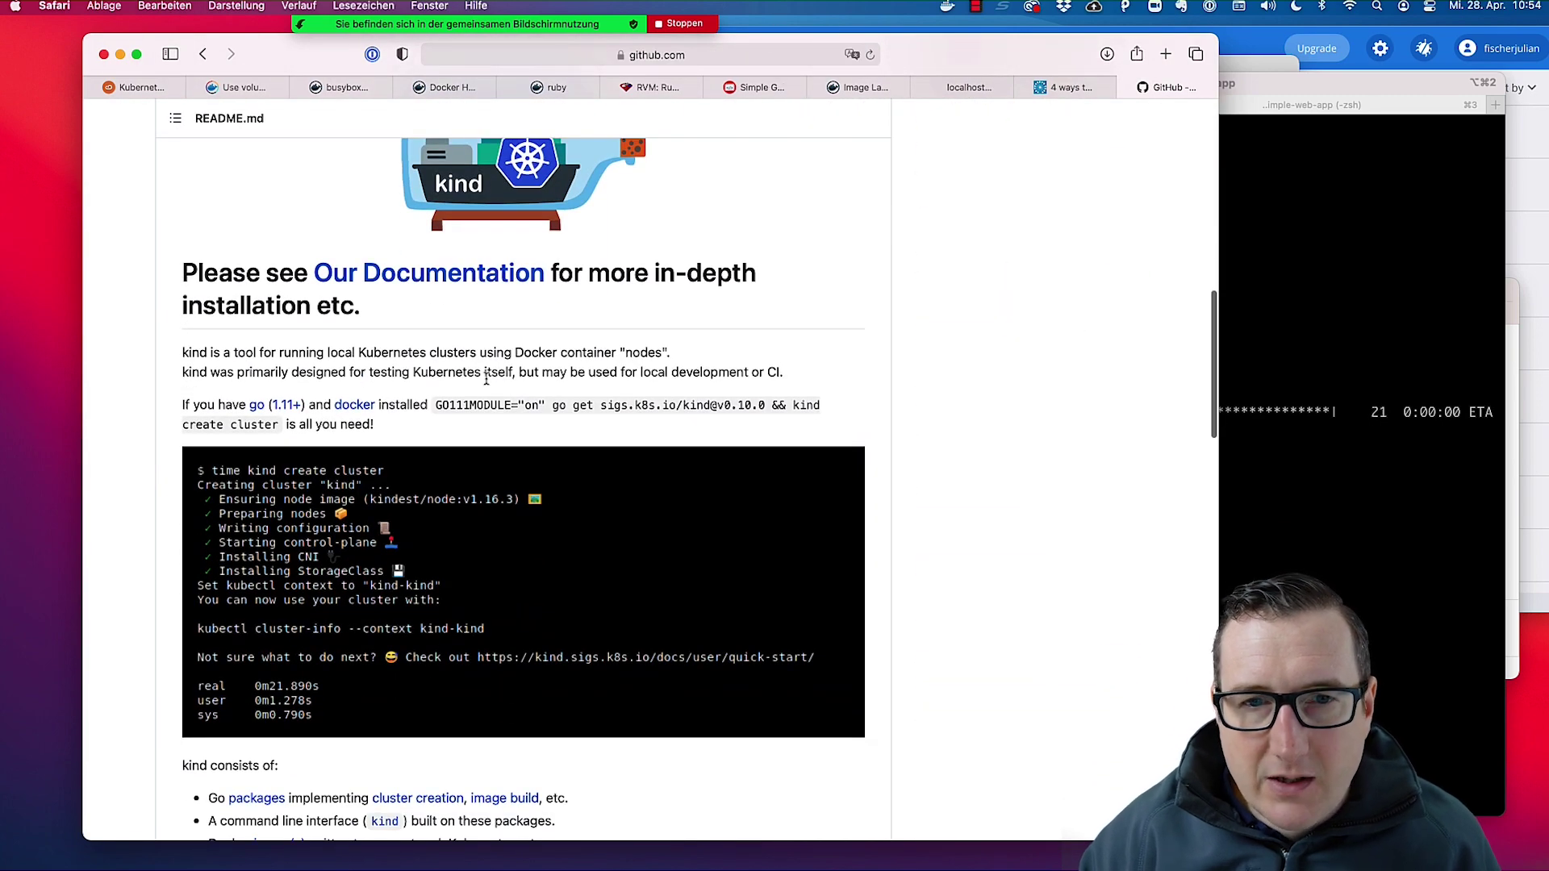
scroll(464, 383, "down", 2)
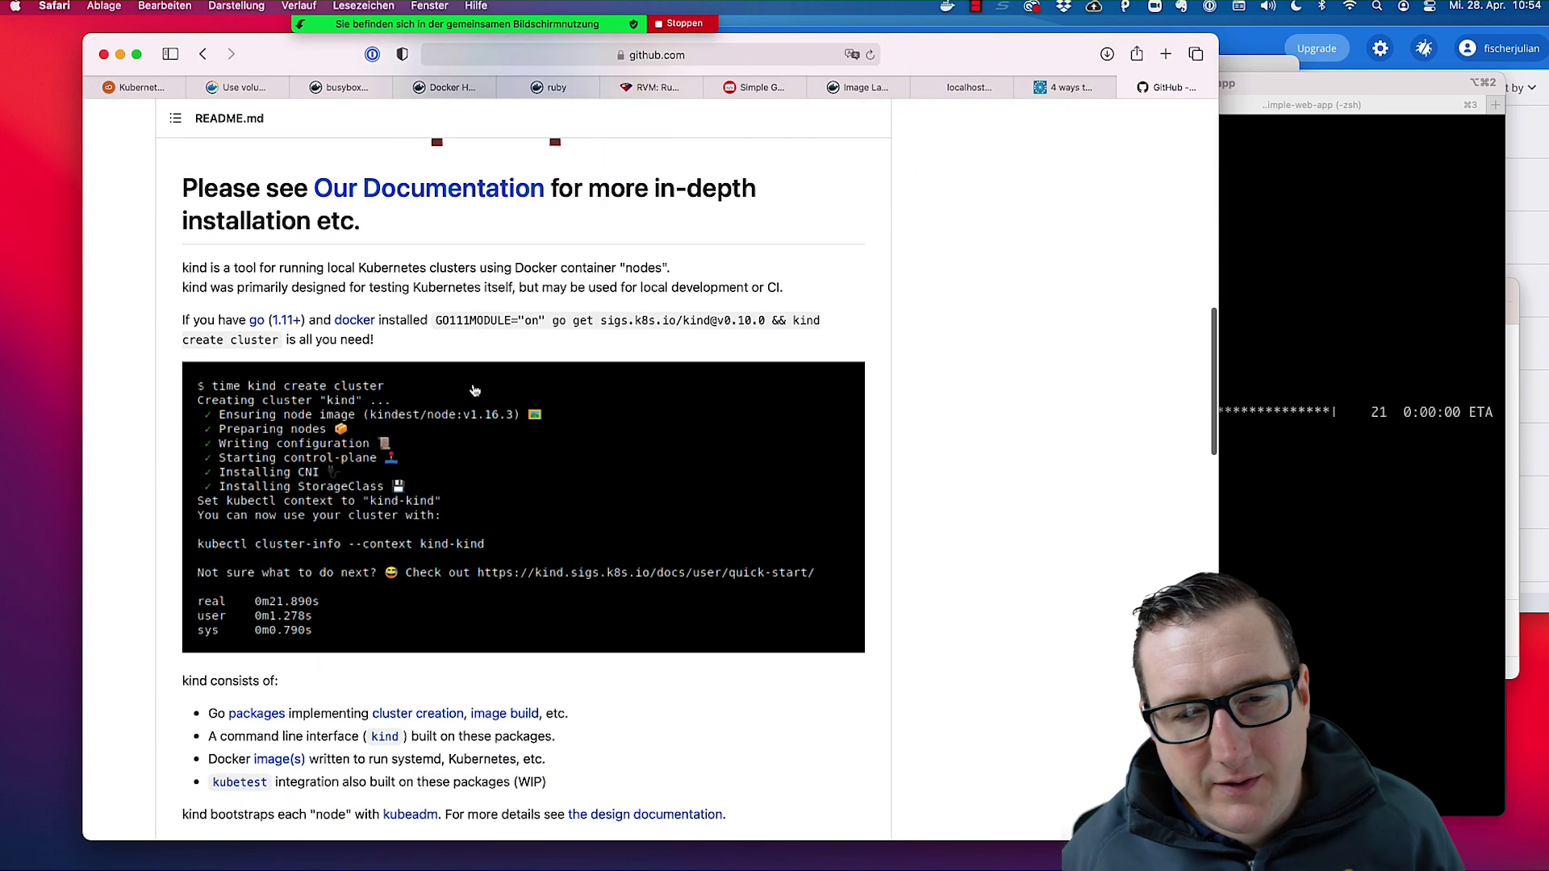
scroll(436, 392, "down", 5)
scroll(420, 404, "down", 3)
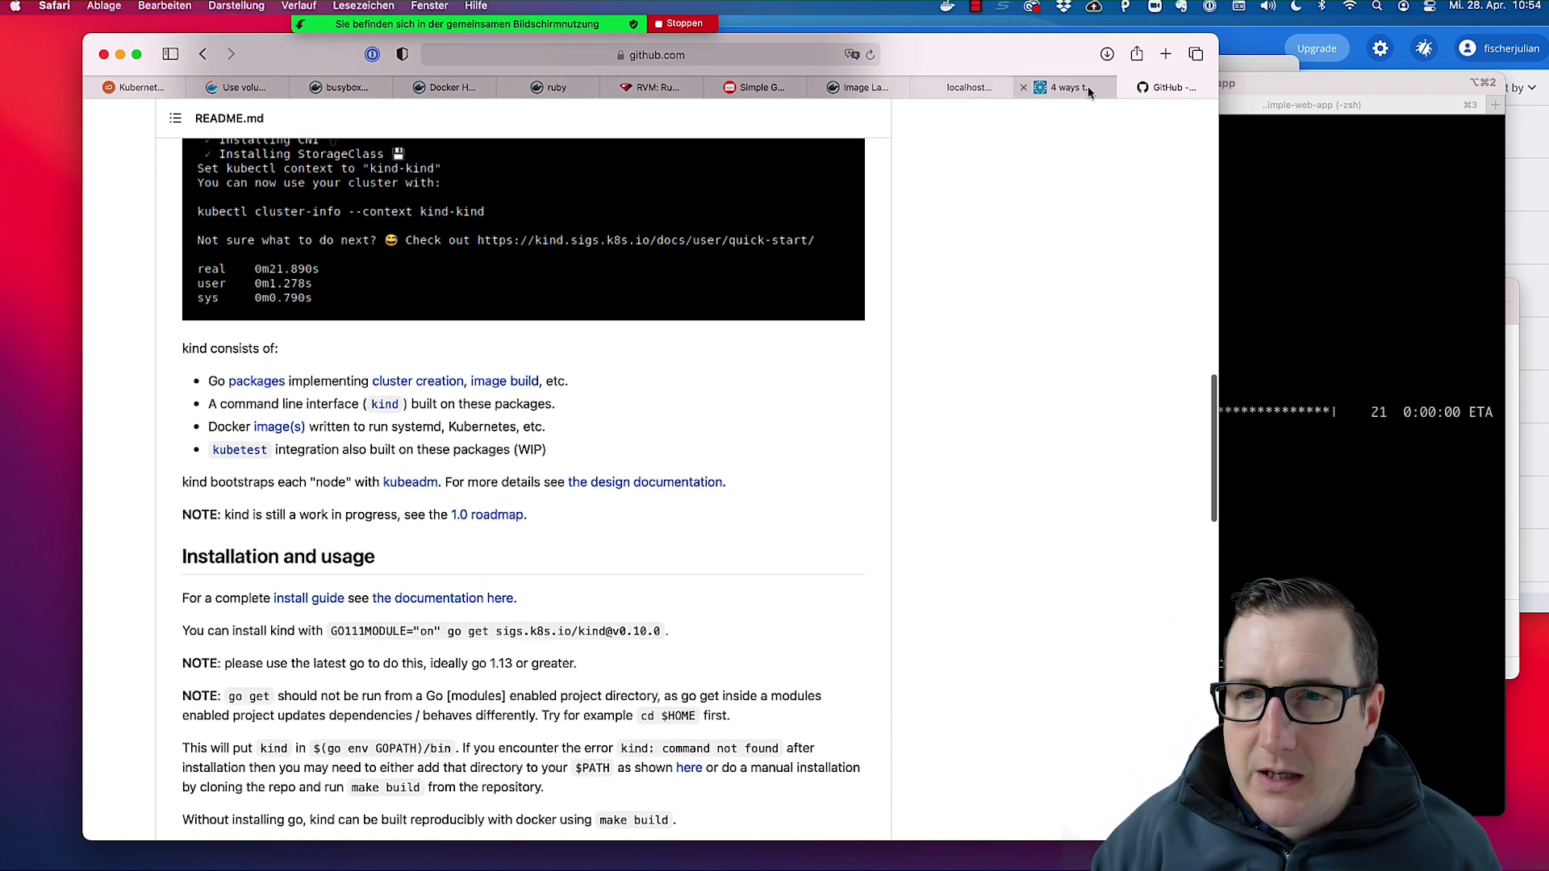
Close the kind README and Kubernetes article tabs and return to iTerm2.
left_click(1126, 86)
left_click(1117, 89)
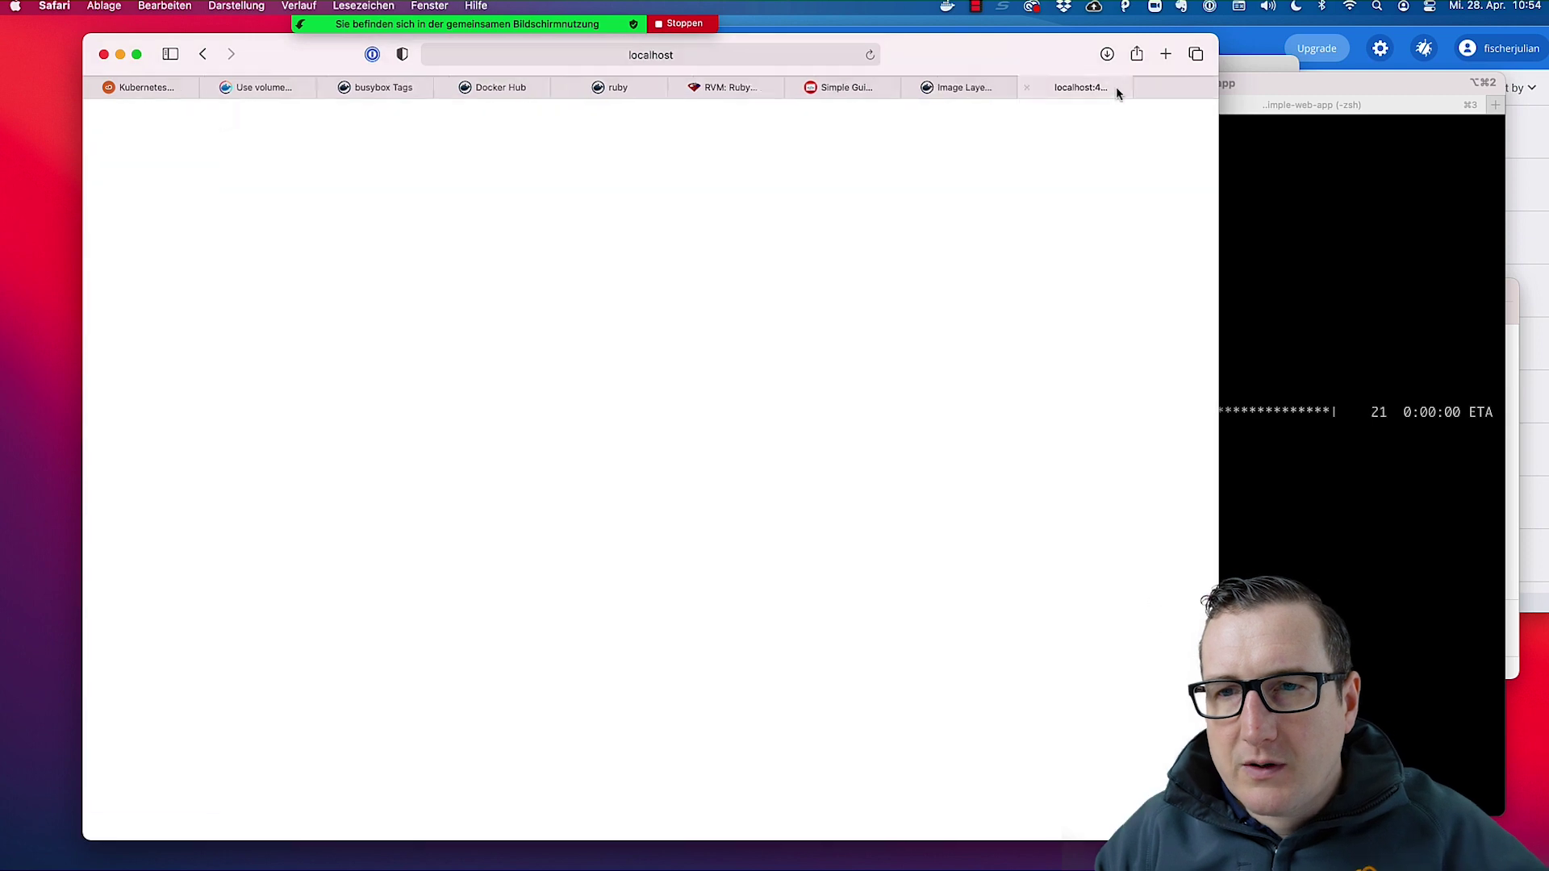
left_click(1223, 242)
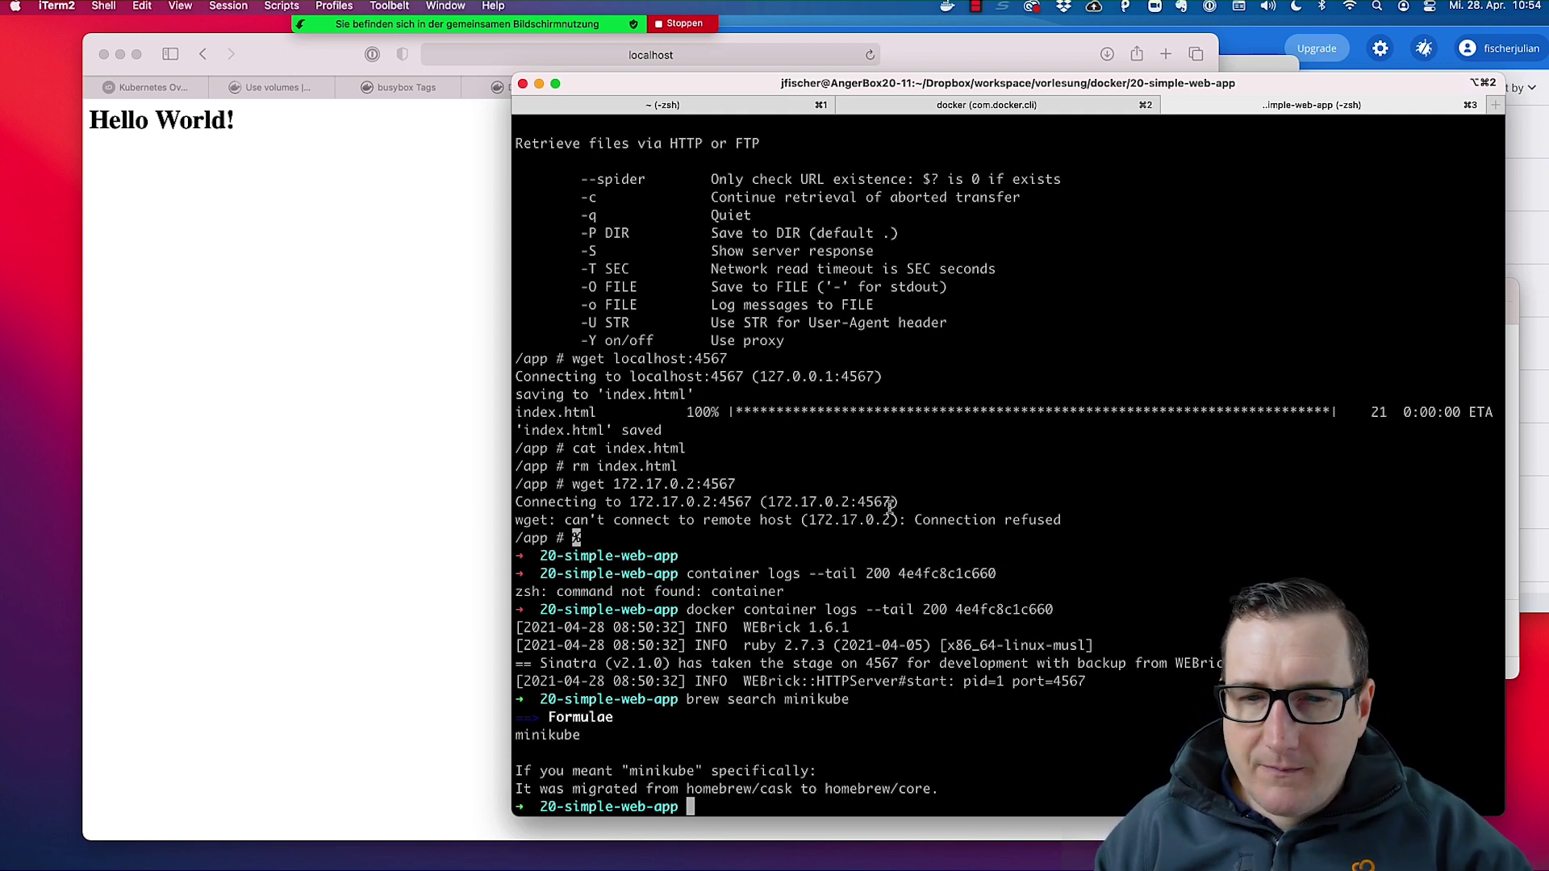
Run brew install minikube and select the suggested force-link command from the kubectl conflict.
double_click(556, 739)
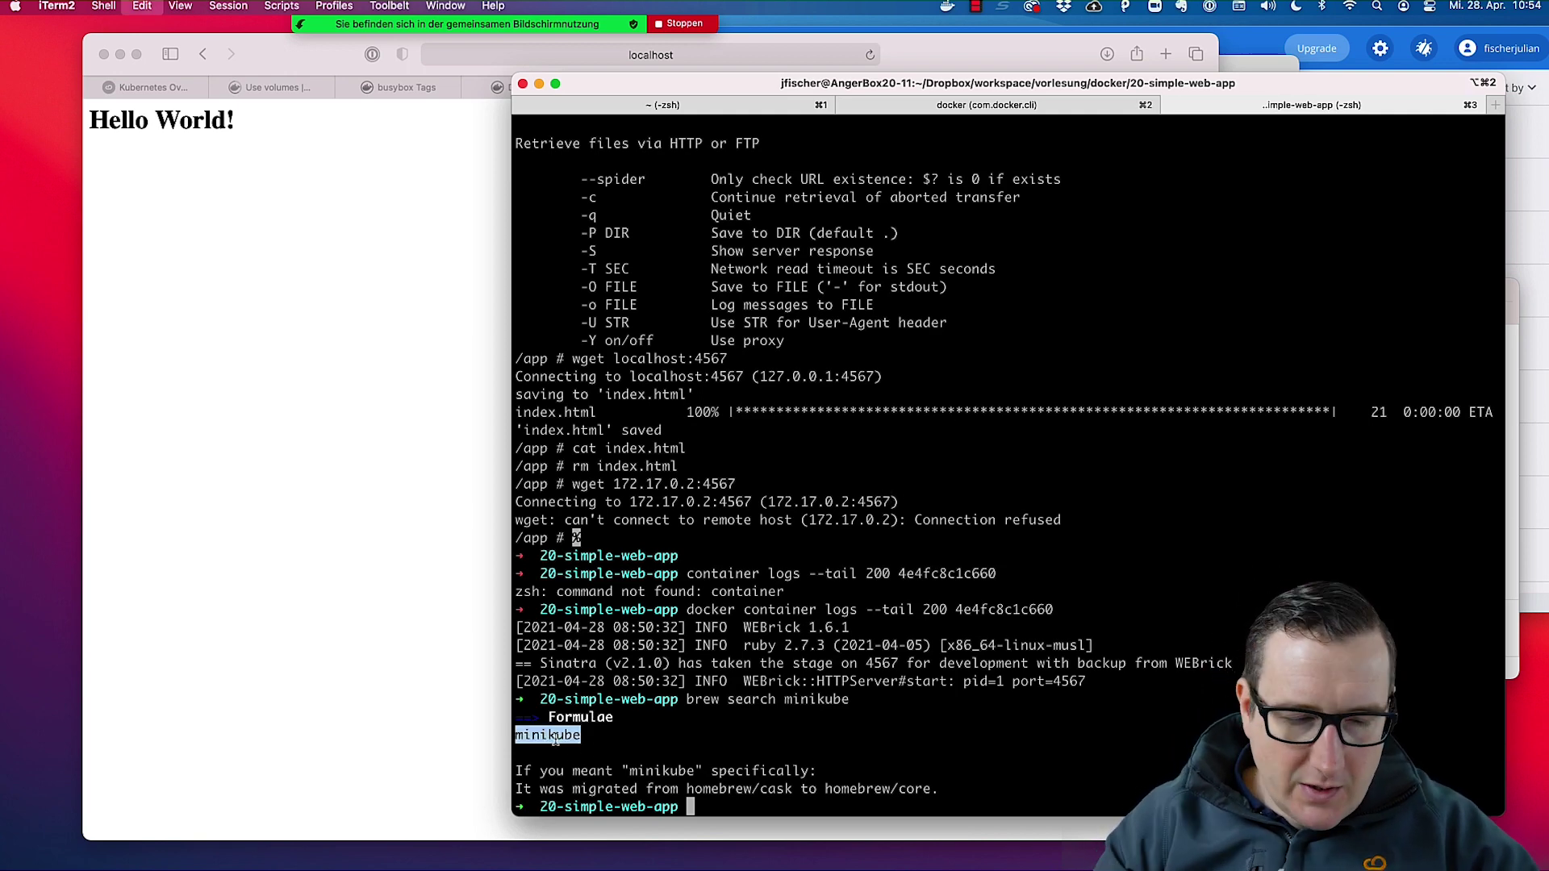
type("brew install minikube")
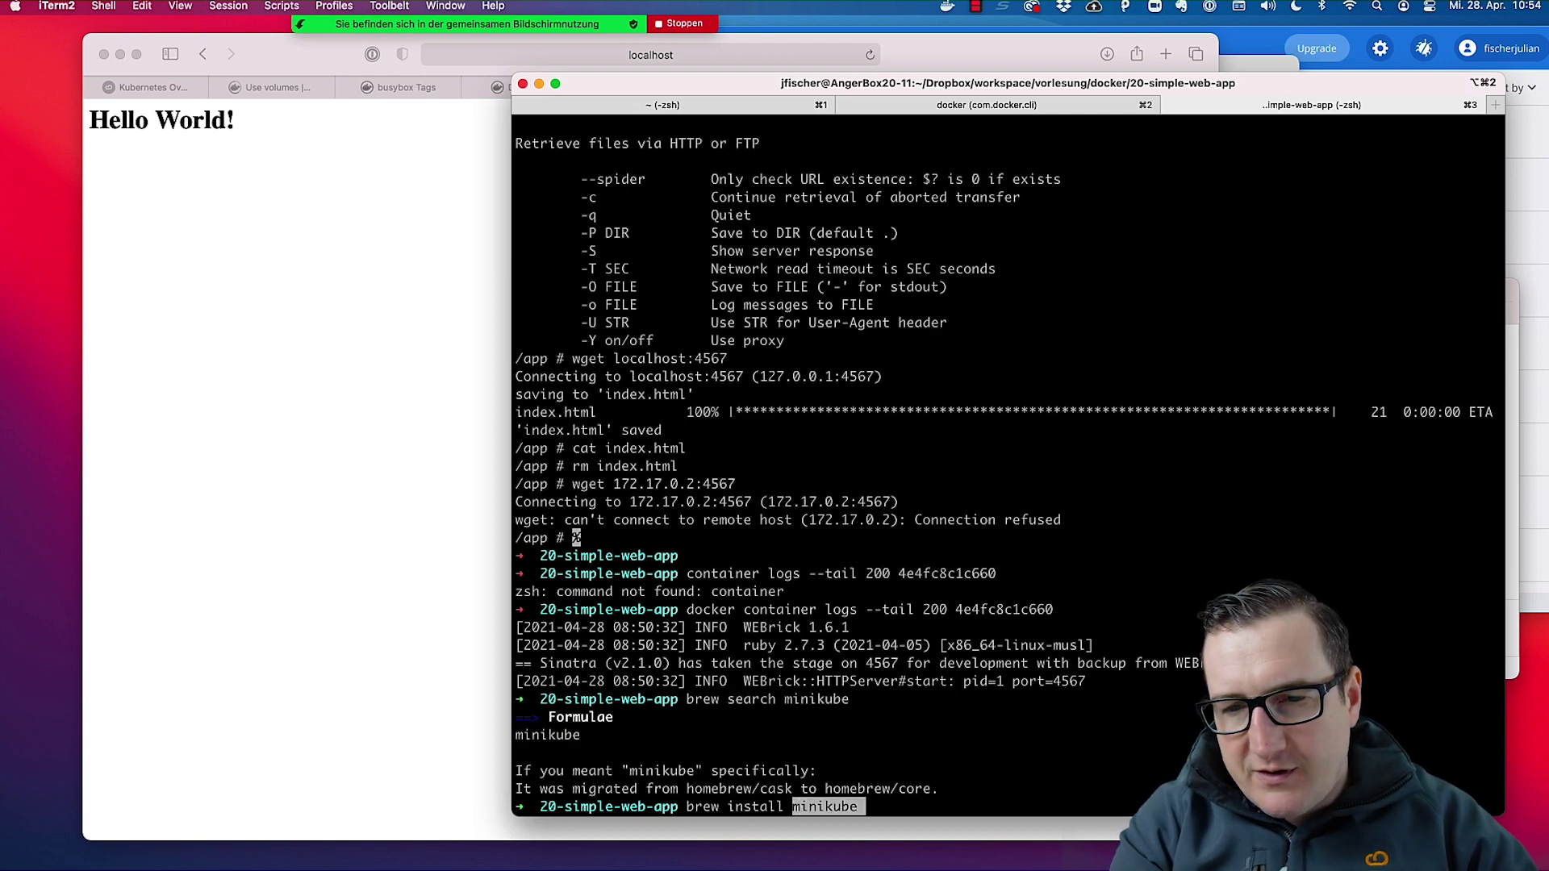
key("Return")
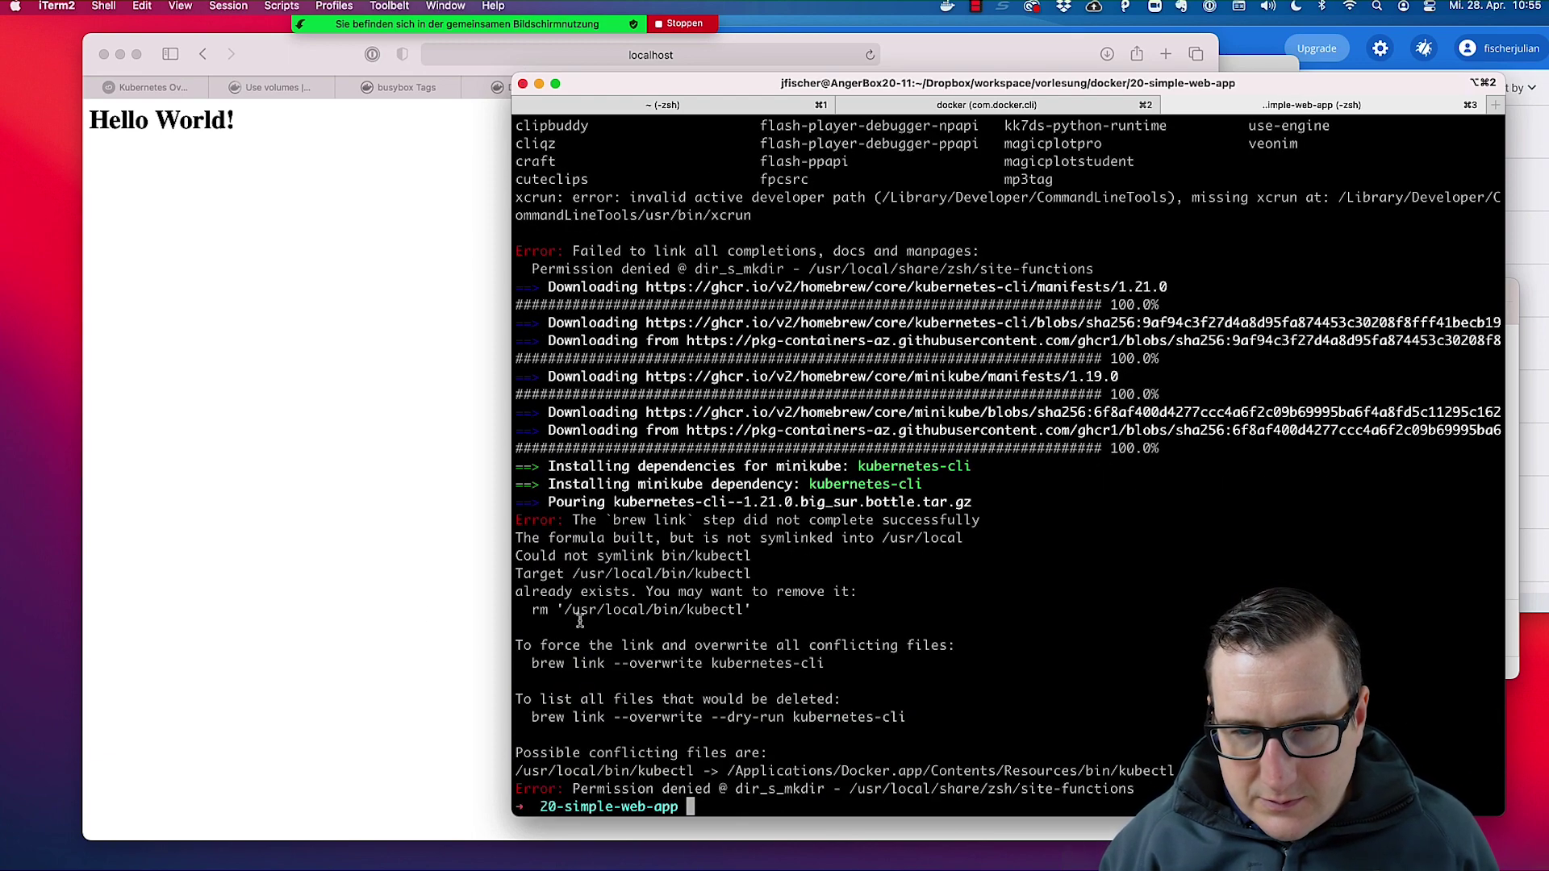
left_click_drag(533, 663, 825, 664)
Run the suggested brew link --overwrite kubernetes-cli command, then clear the recalled line.
type("brew link --overwrite kubernetes-cli")
key("Return")
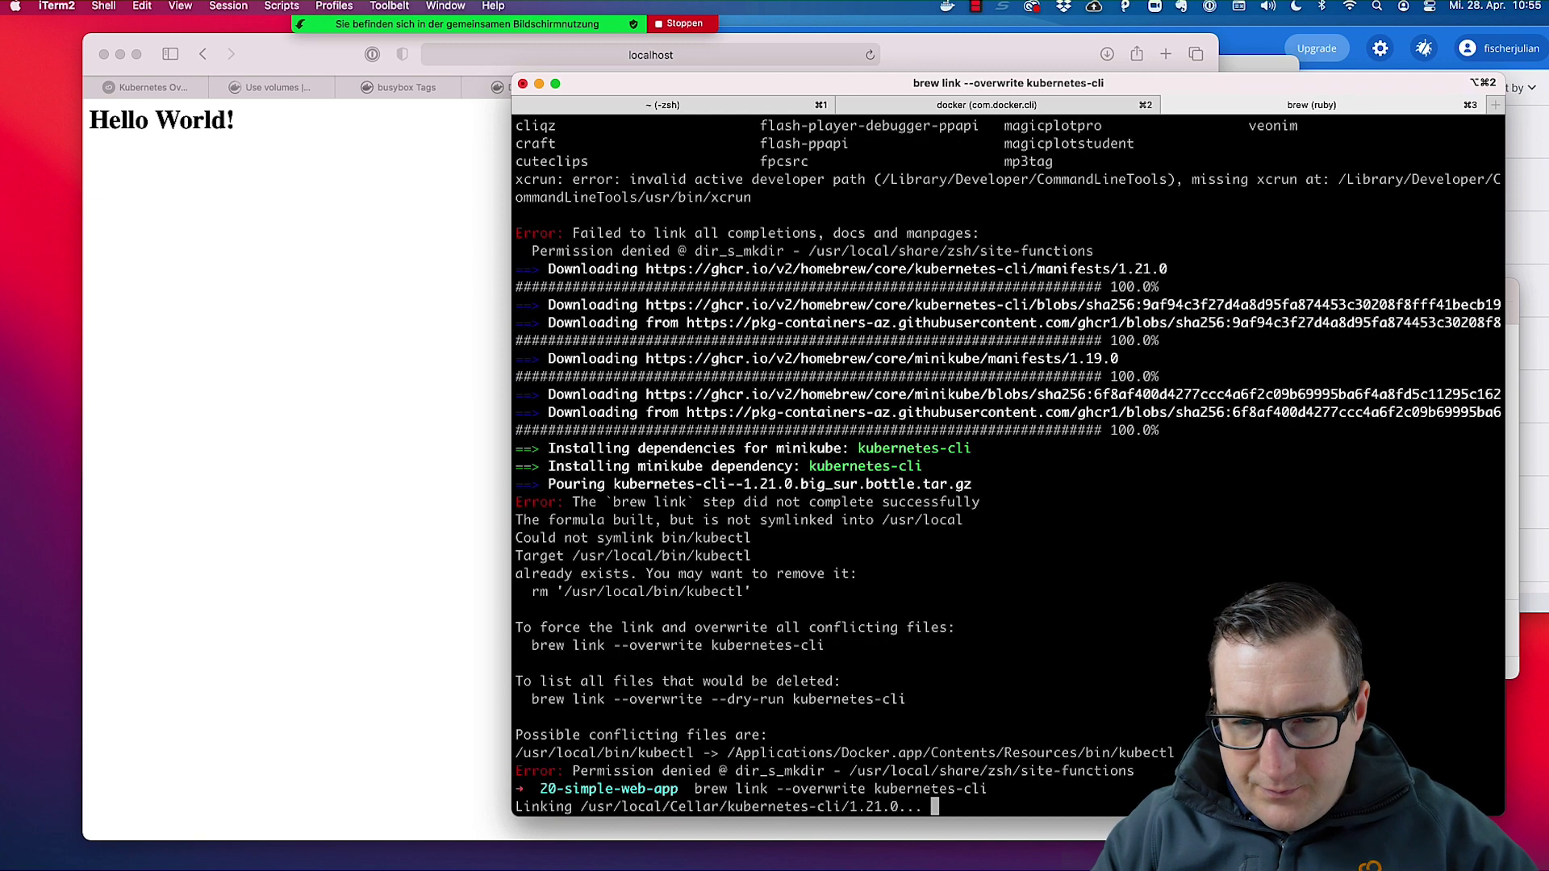
key("Up")
key("ctrl+a")
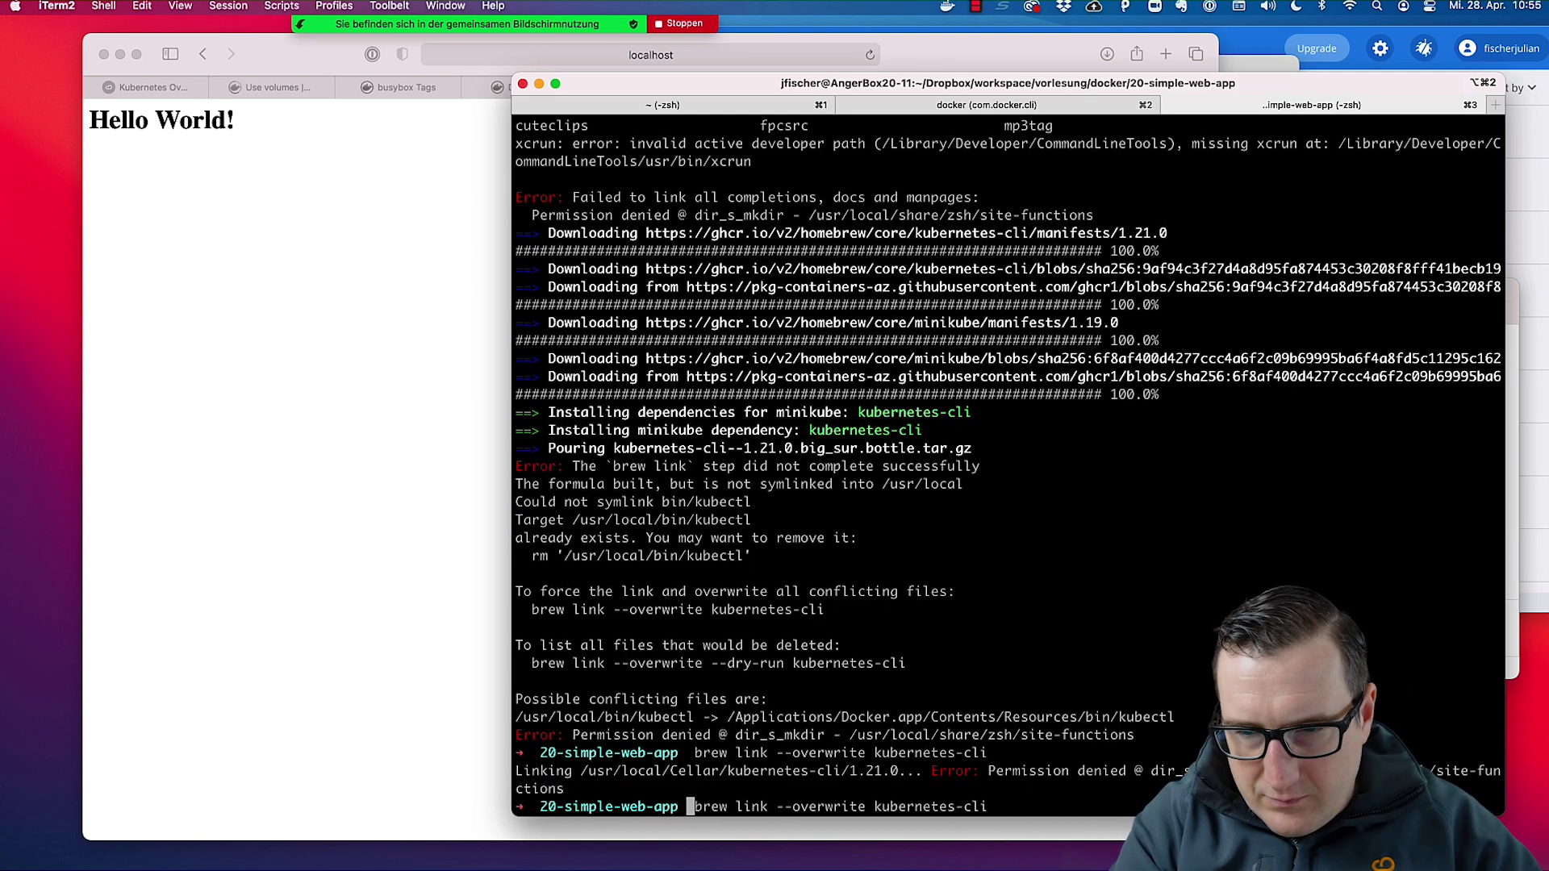
key("ctrl+c")
Back up the existing /usr/local/bin/kubectl to kubectl.bak using sudo mv.
double_click(730, 494)
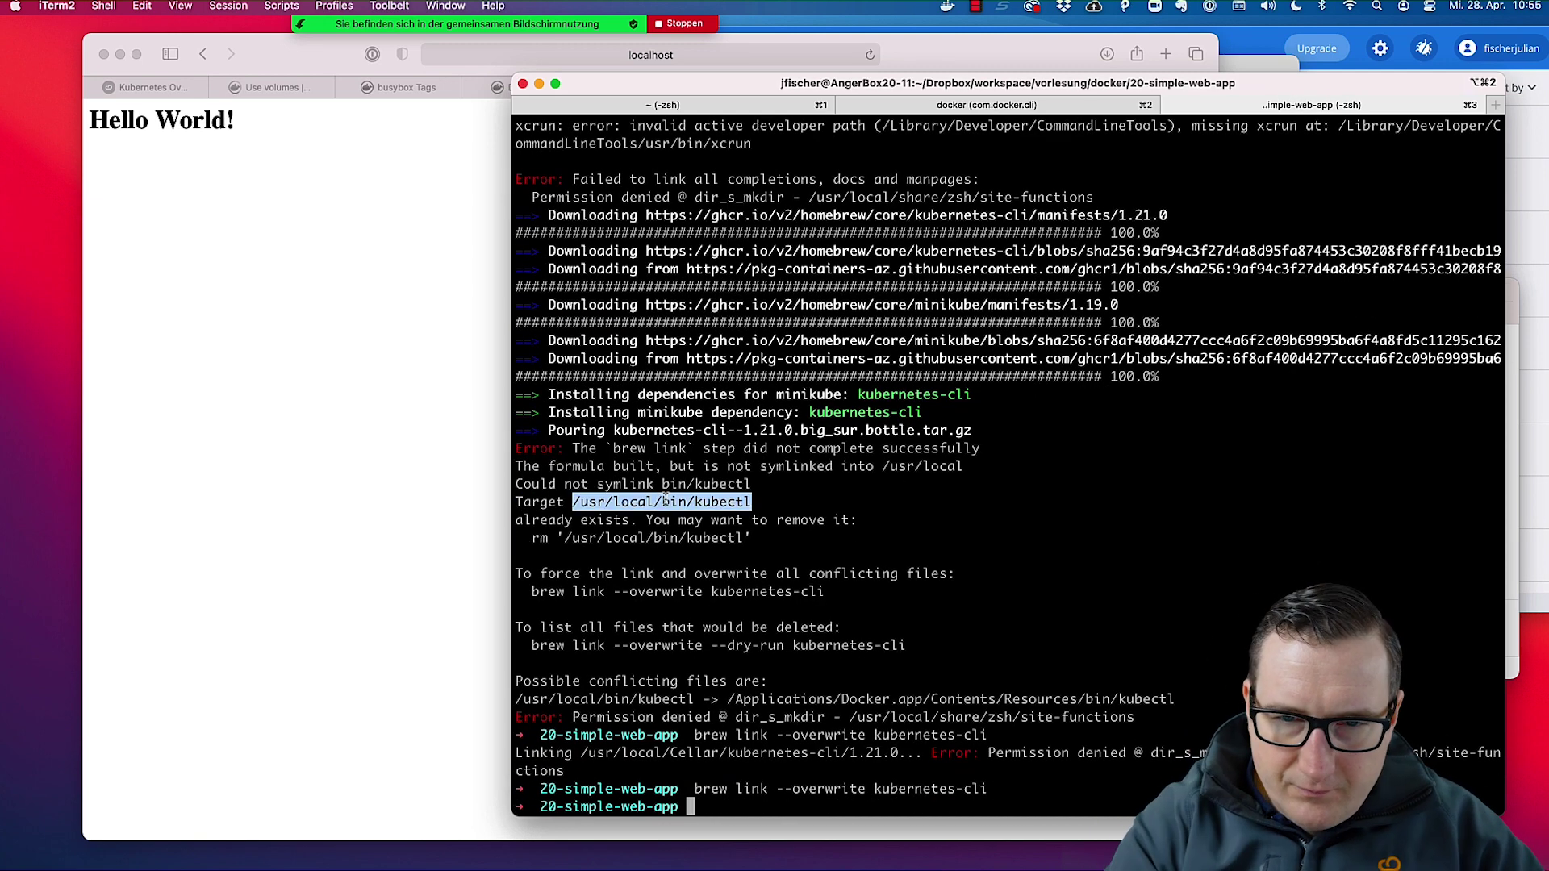
type("mv")
key("super+v")
key("super+v")
type(".bak")
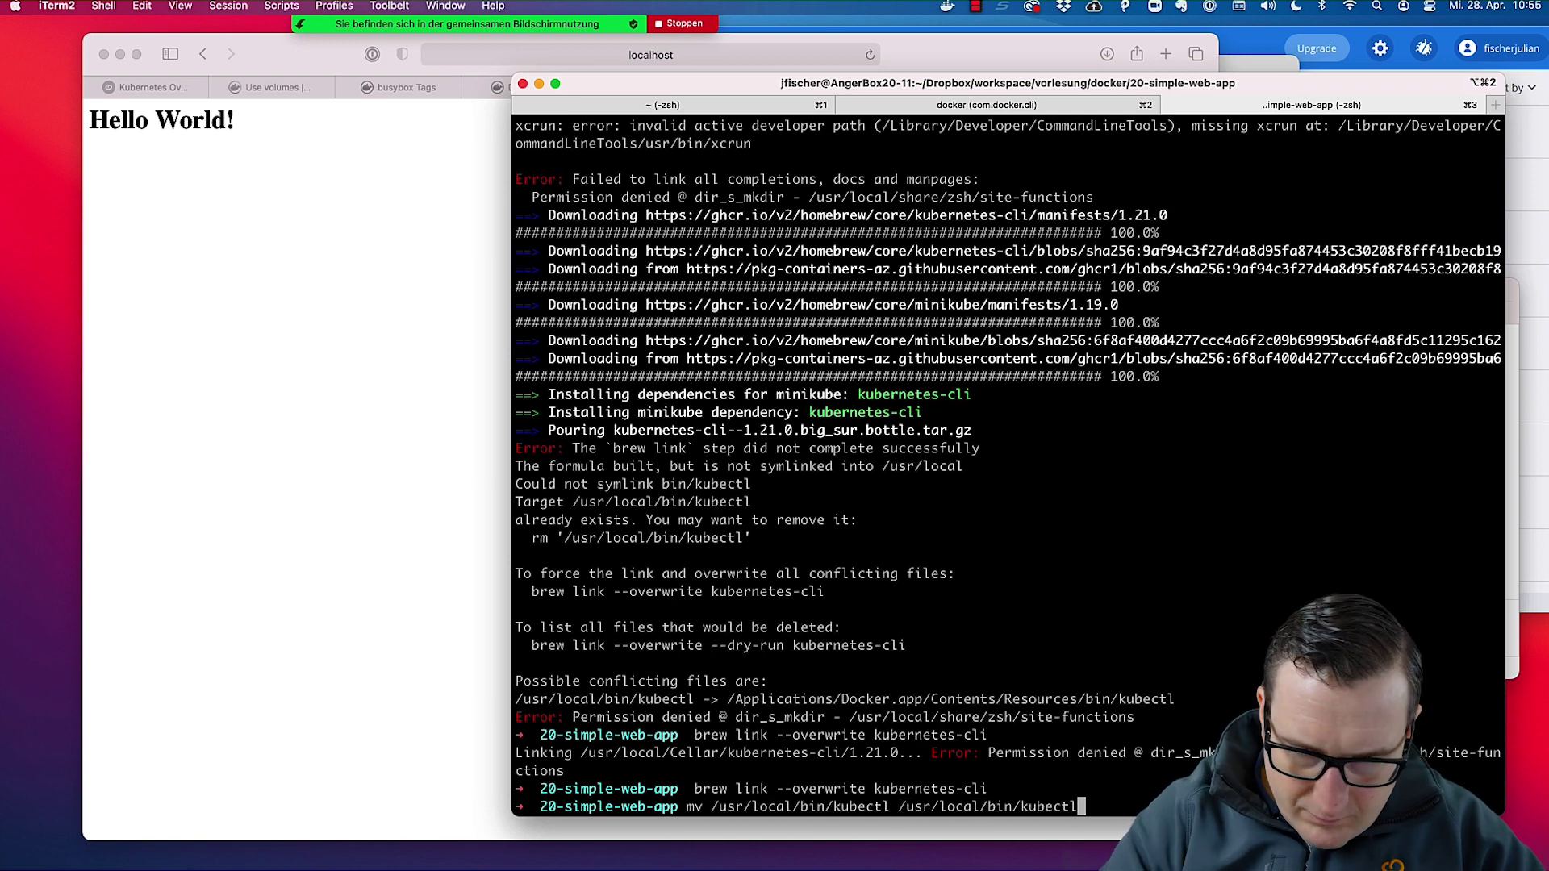
key("ctrl+a")
type("sudo")
key("Return")
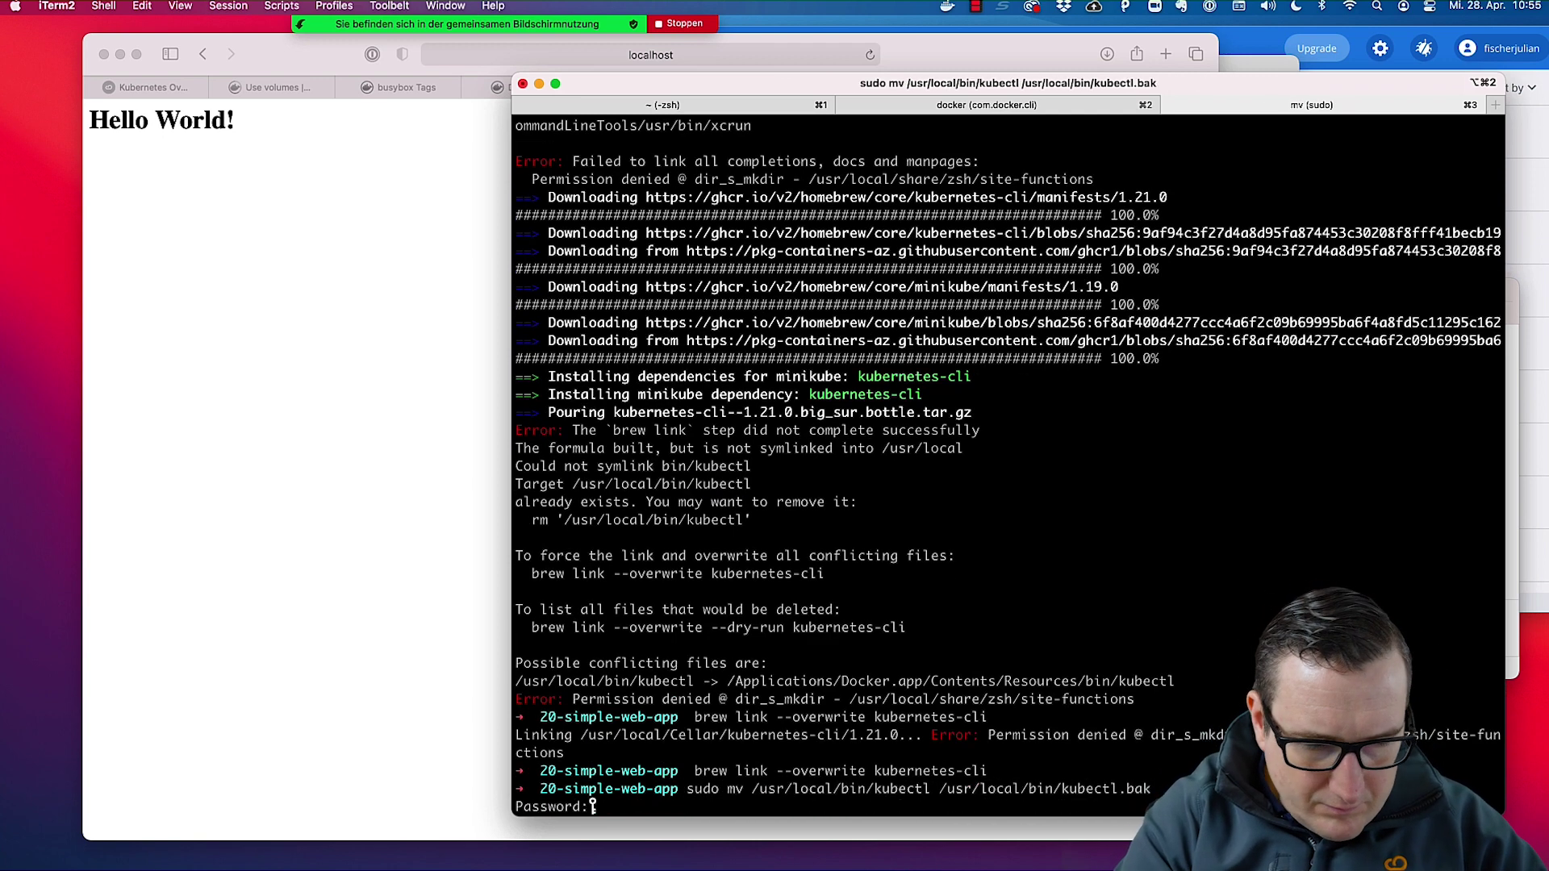
key("Return")
Rerun brew link --overwrite kubernetes-cli from the earlier output.
type("brew install minikube")
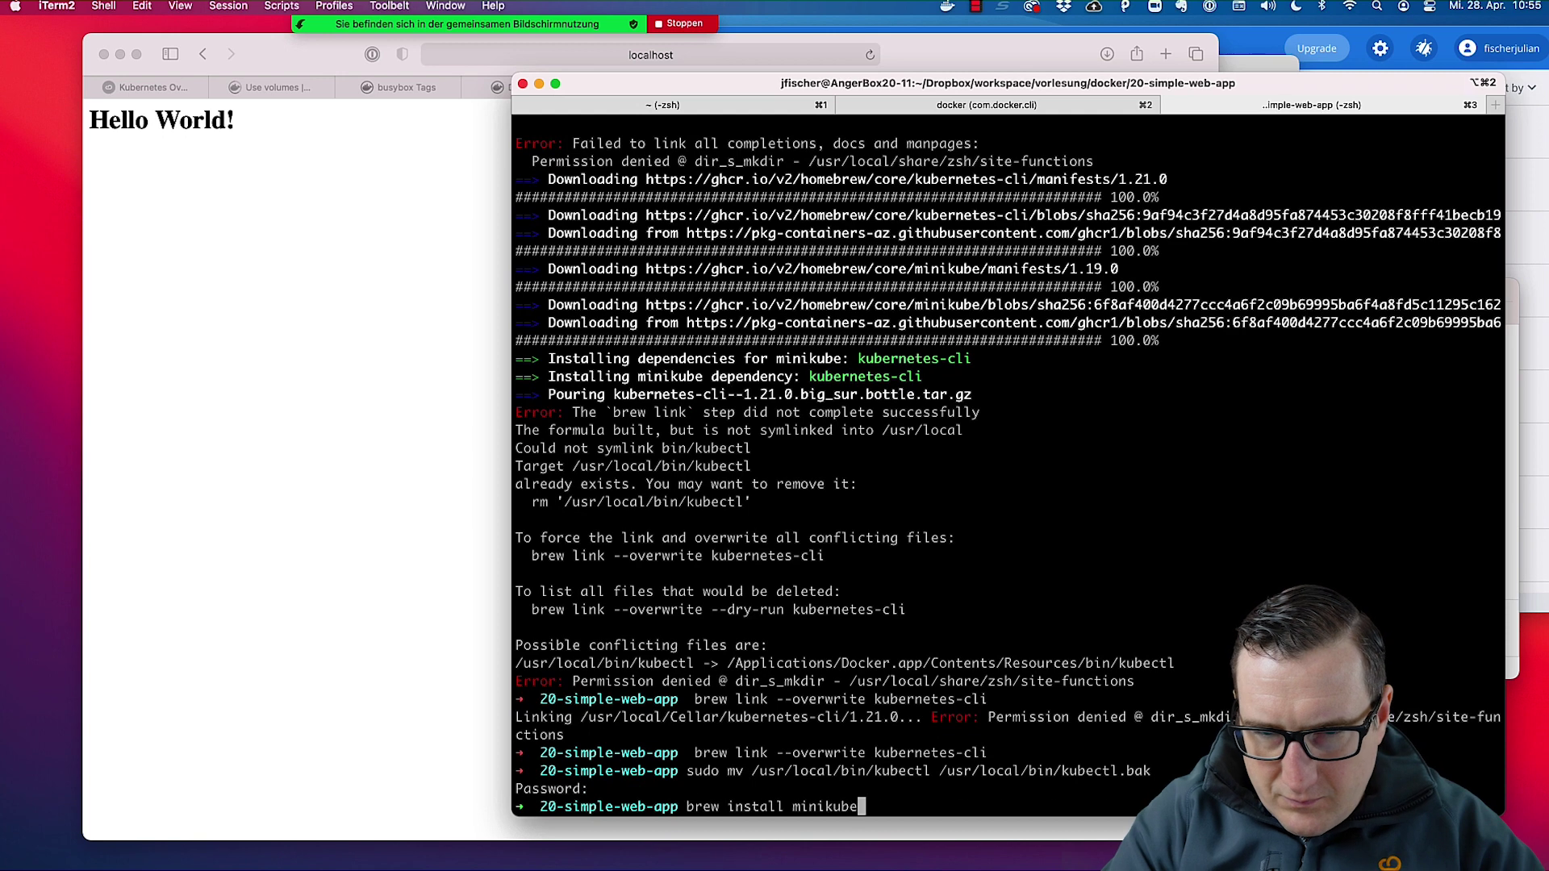
key("ctrl+c")
triple_click(678, 538)
key("super+v")
key("Return")
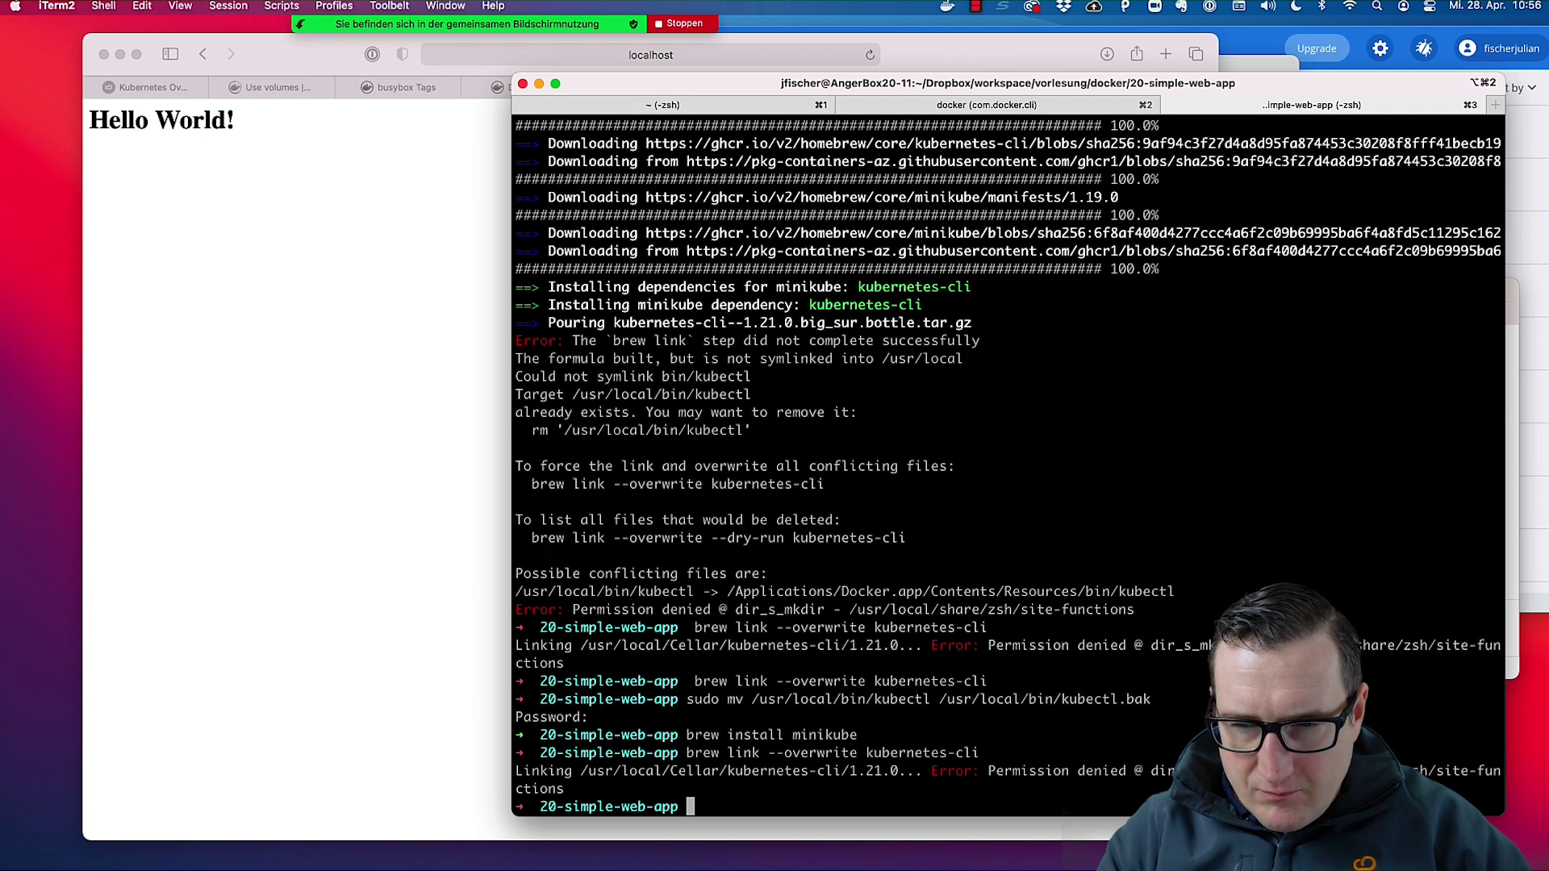
List the contents of the permission-denied /usr/local/share/zsh/site-functions folder.
left_click_drag(1166, 770, 567, 787)
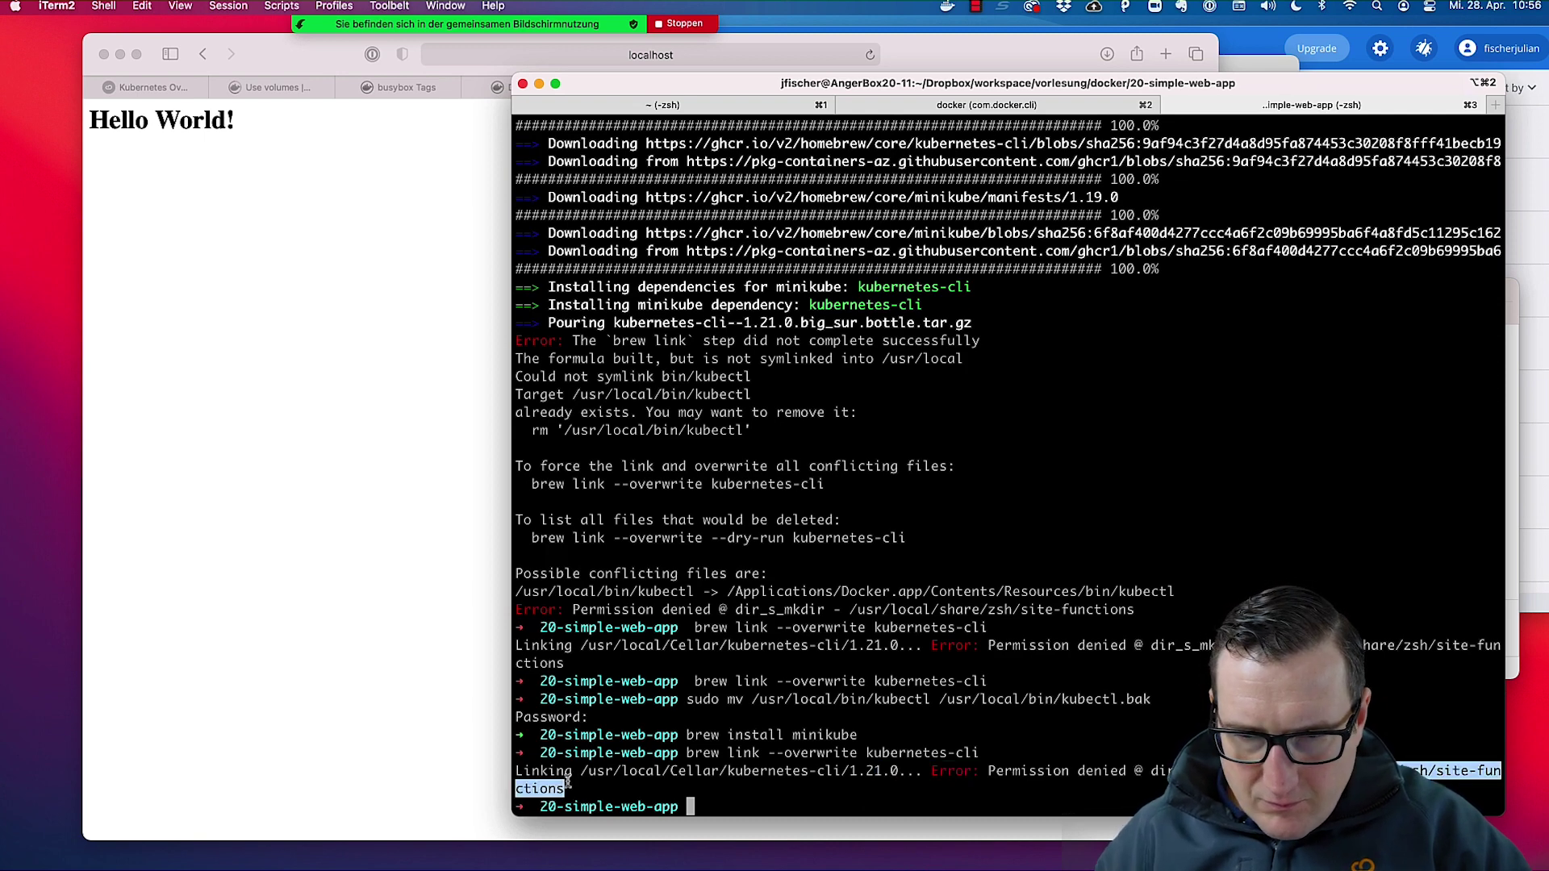
type("ls")
key("super+v")
key("Return")
Set site-functions permissions to 755 with chmod, retrying with sudo.
type("chmod ")
type("chmod 755")
key("super+v")
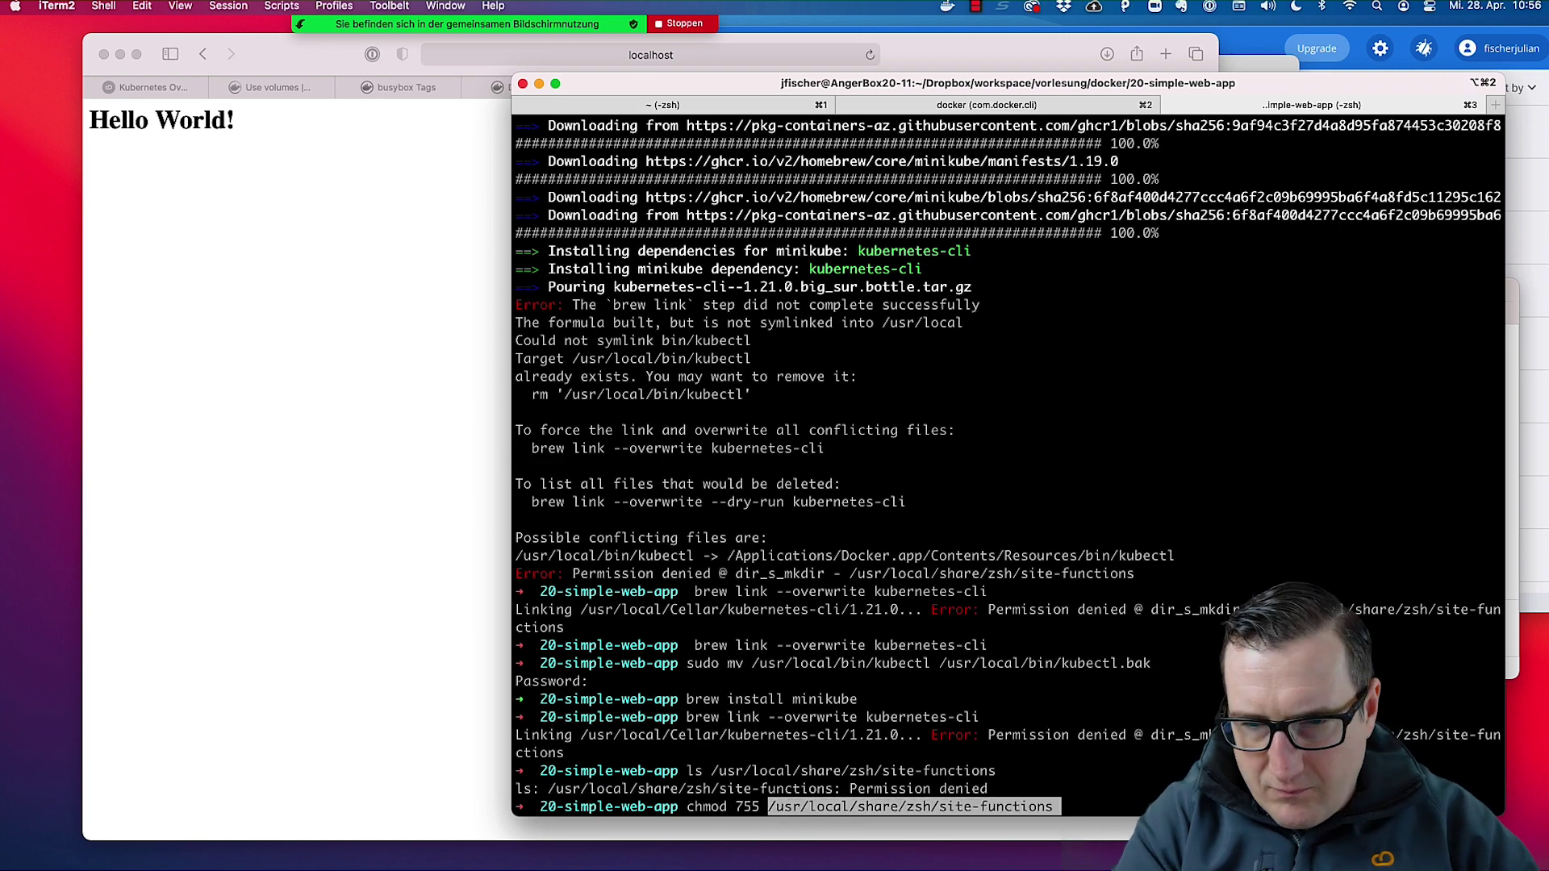
key("Return")
key("Up")
key("ctrl+a")
type("sudo")
key("Return")
Retry linking kubernetes-cli, then bring Safari forward.
key("Up")
key("Up")
key("Up")
key("Up")
key("Return")
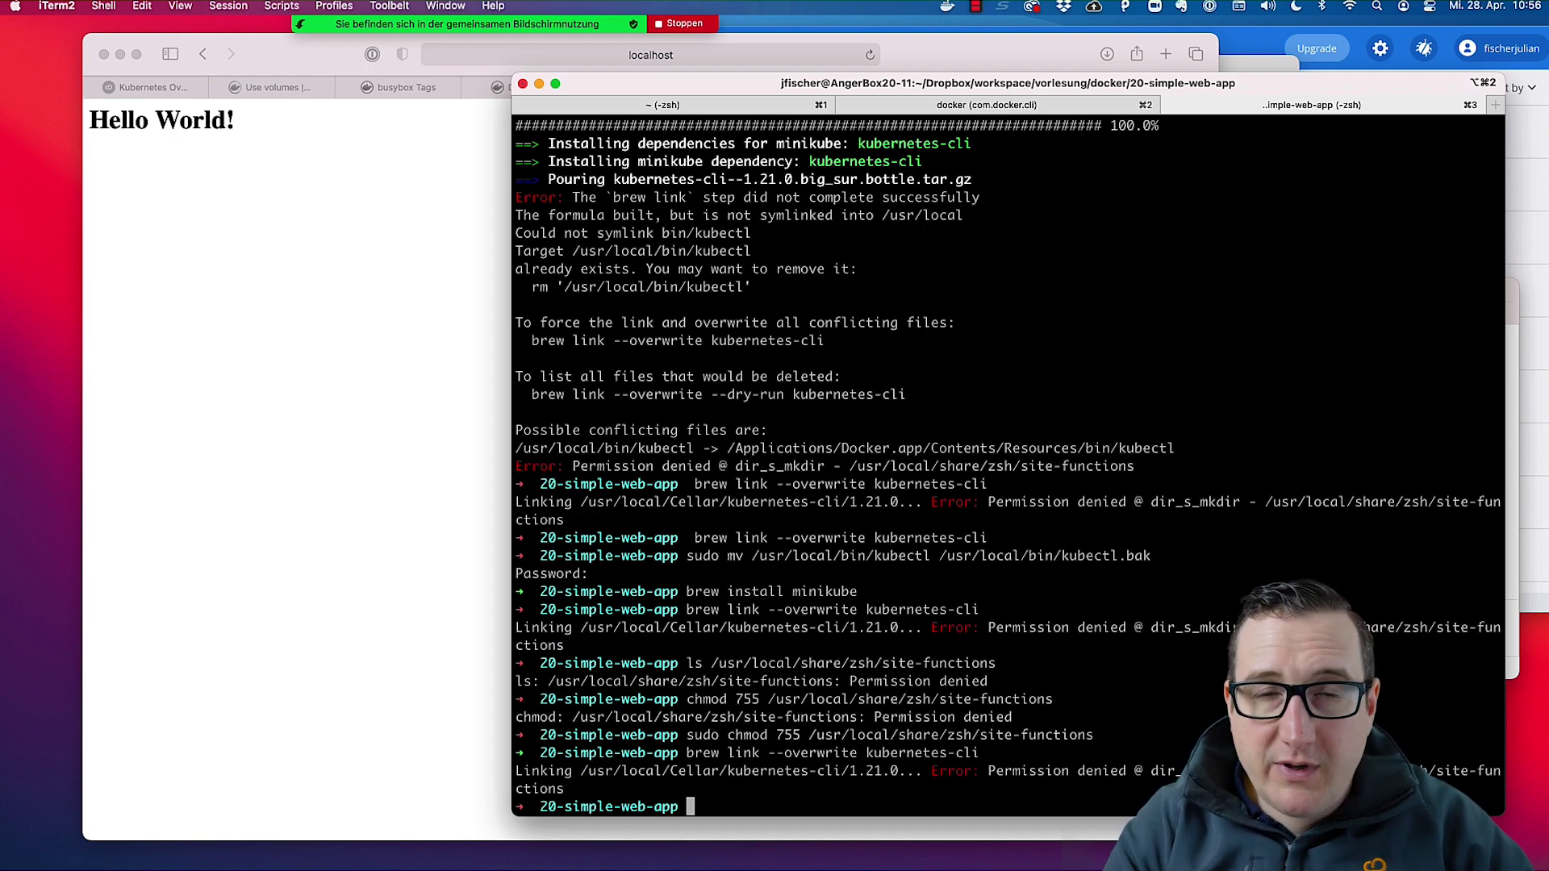
left_click(298, 616)
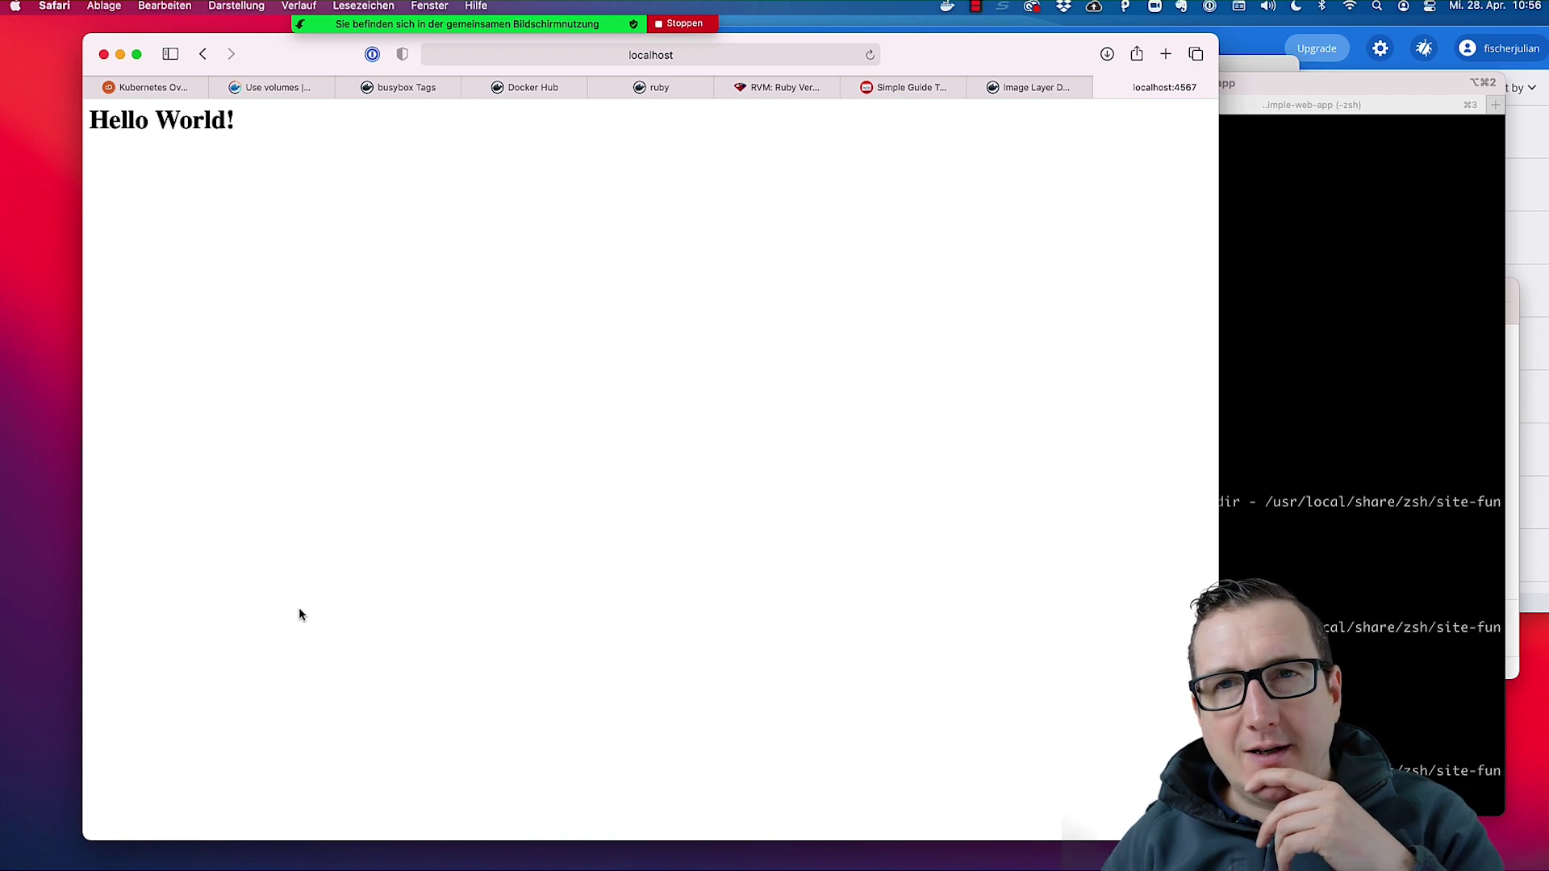
Search Google for minikube in a new Safari tab.
key("super+t")
type("minikib")
key("BackSpace")
key("BackSpace")
type("ube")
key("Return")
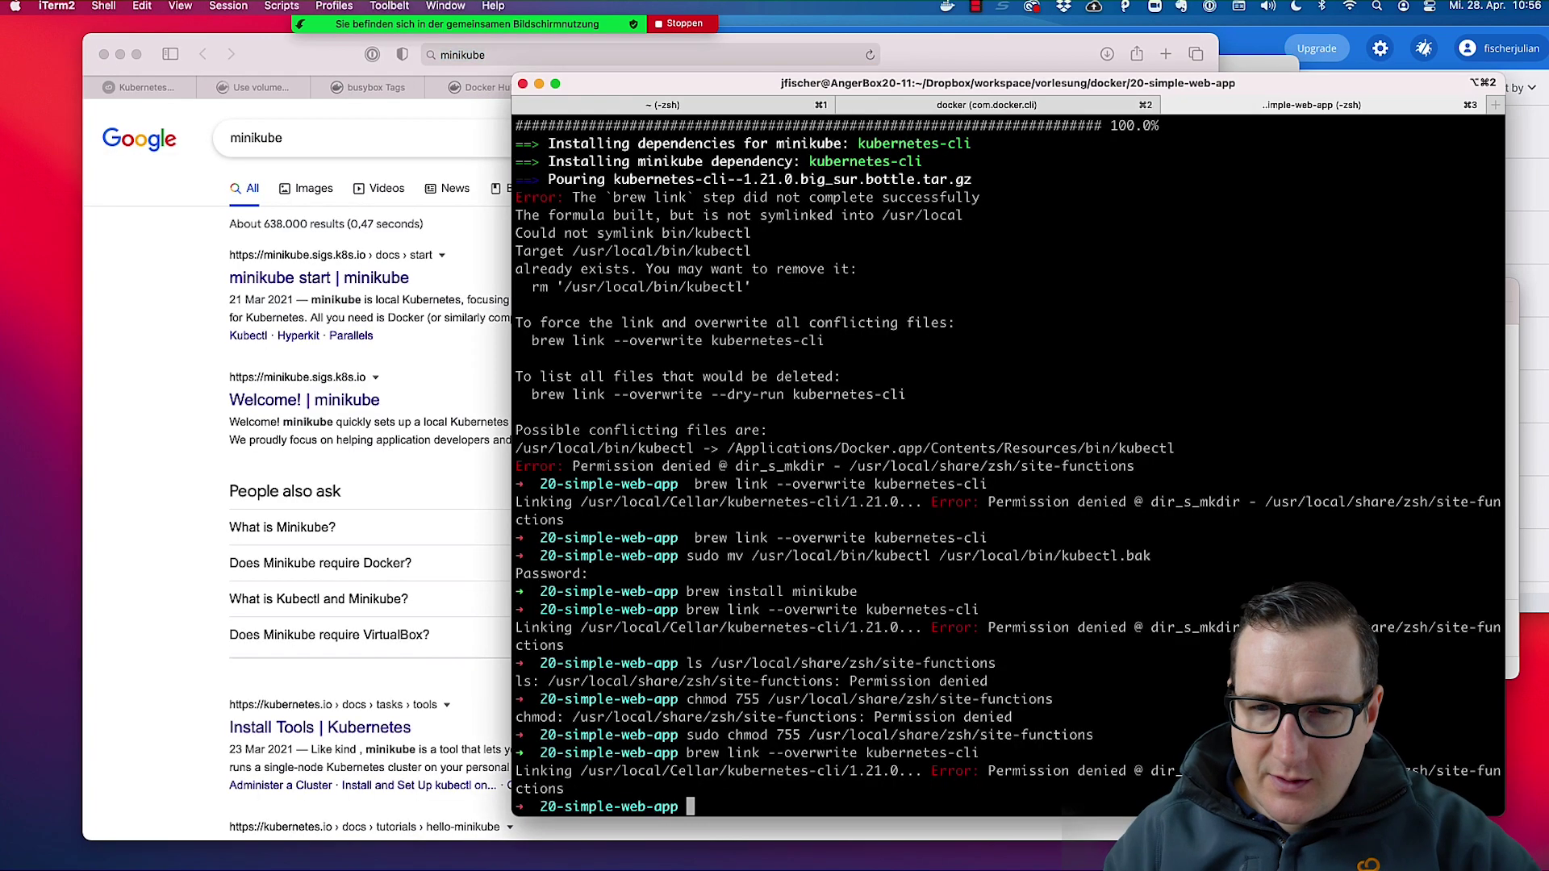
In iTerm2, run the command to check whether minikube is available.
left_click(1259, 775)
type("minik")
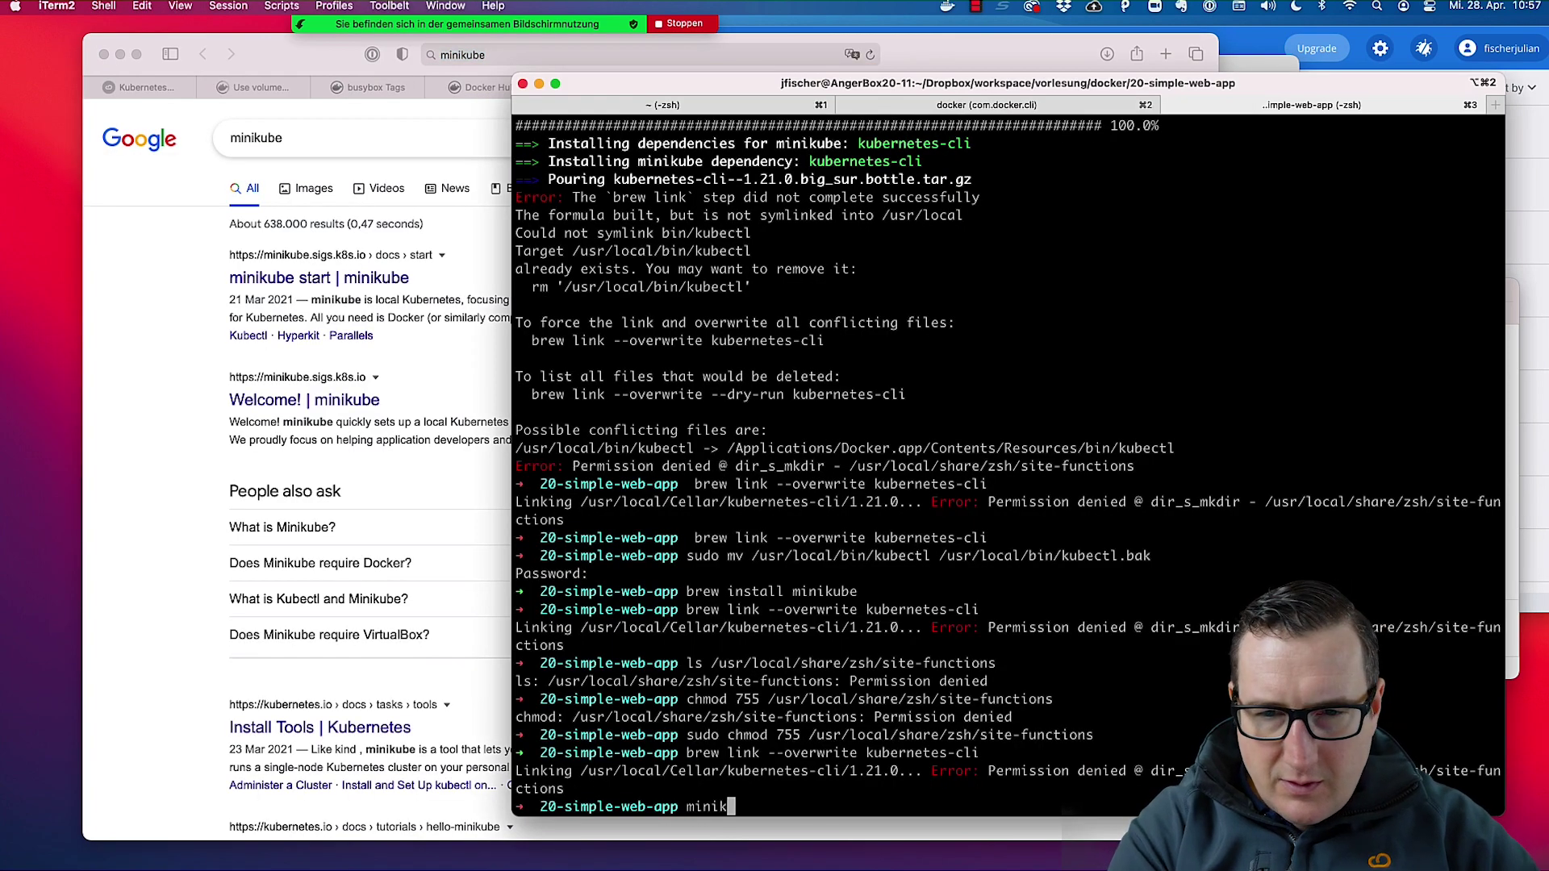
type("ube")
key("Return")
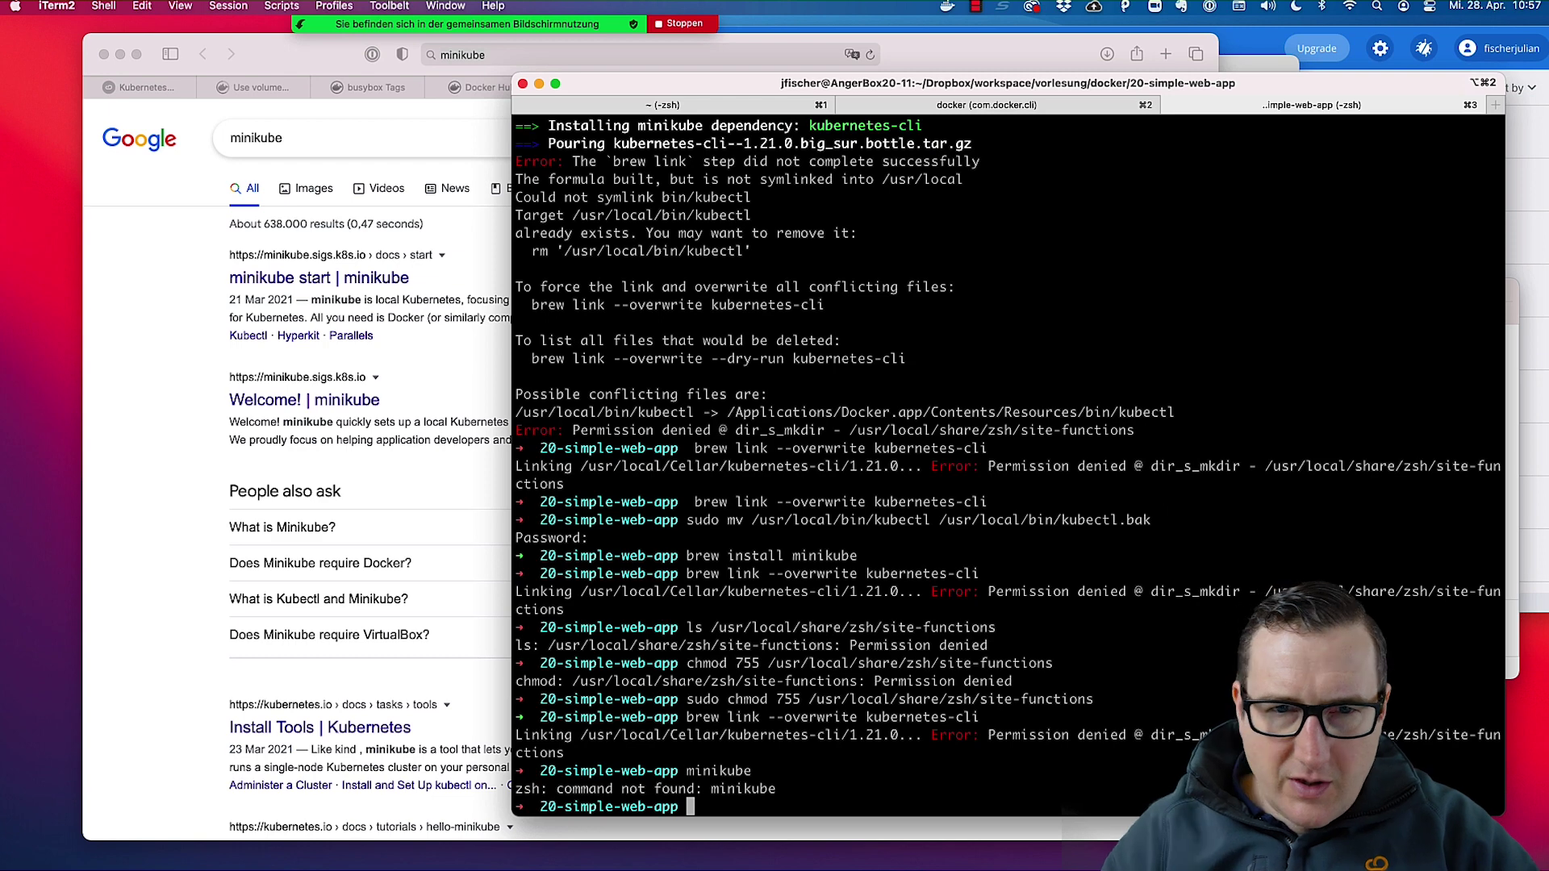
Open the minikube start guide and scroll down to its Installation section.
left_click(375, 335)
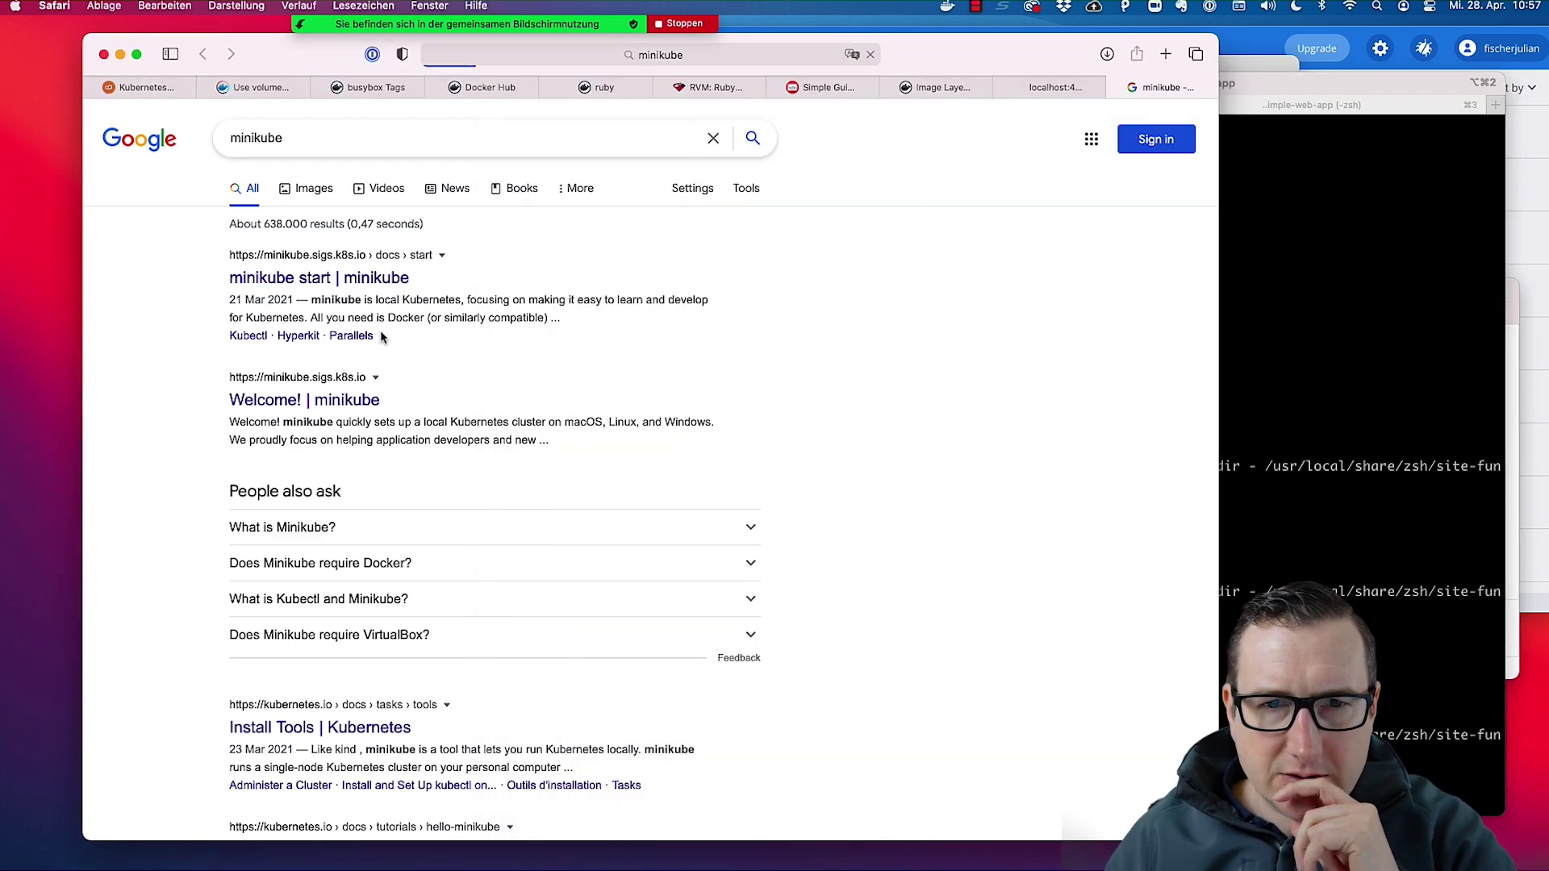
scroll(490, 421, "down", 2)
scroll(488, 452, "down", 3)
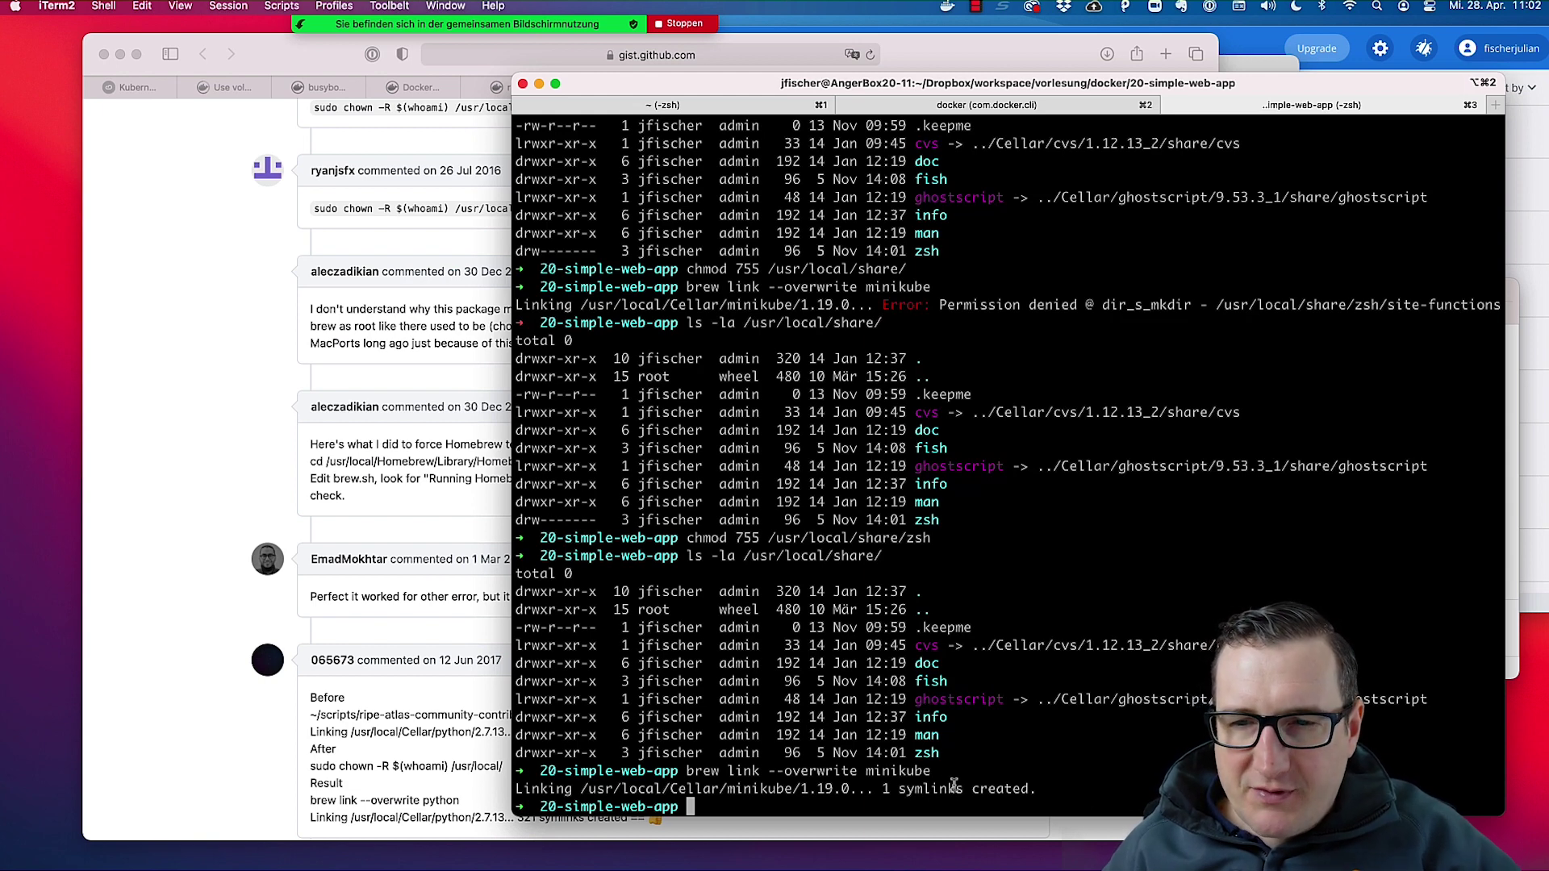
List /usr/local/share/zsh and its site-functions folder to confirm minikube's completion file.
key("Up")
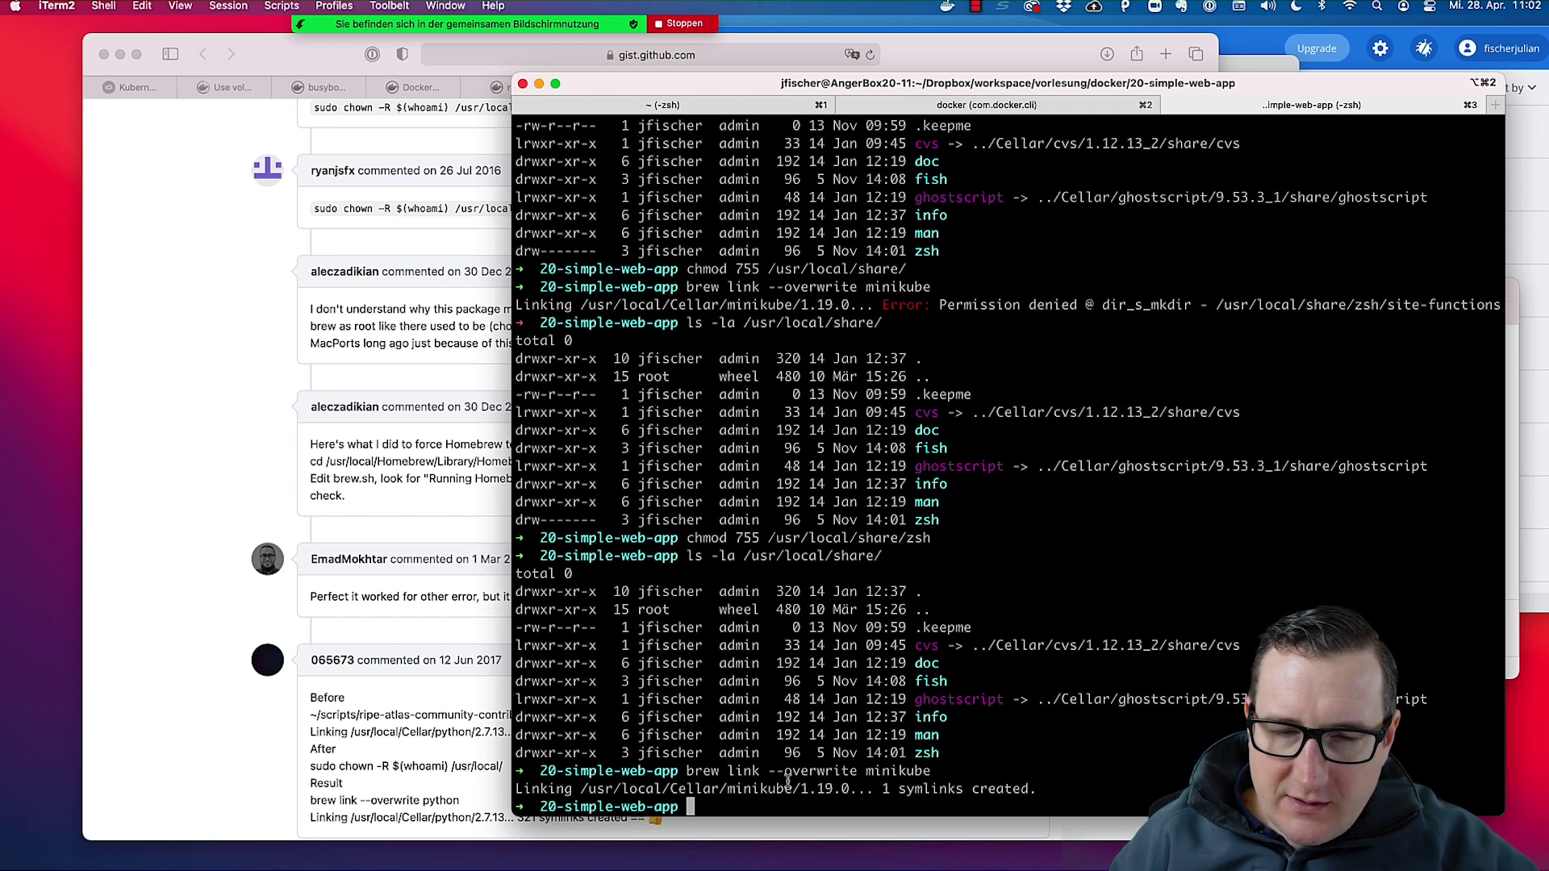
key("Up")
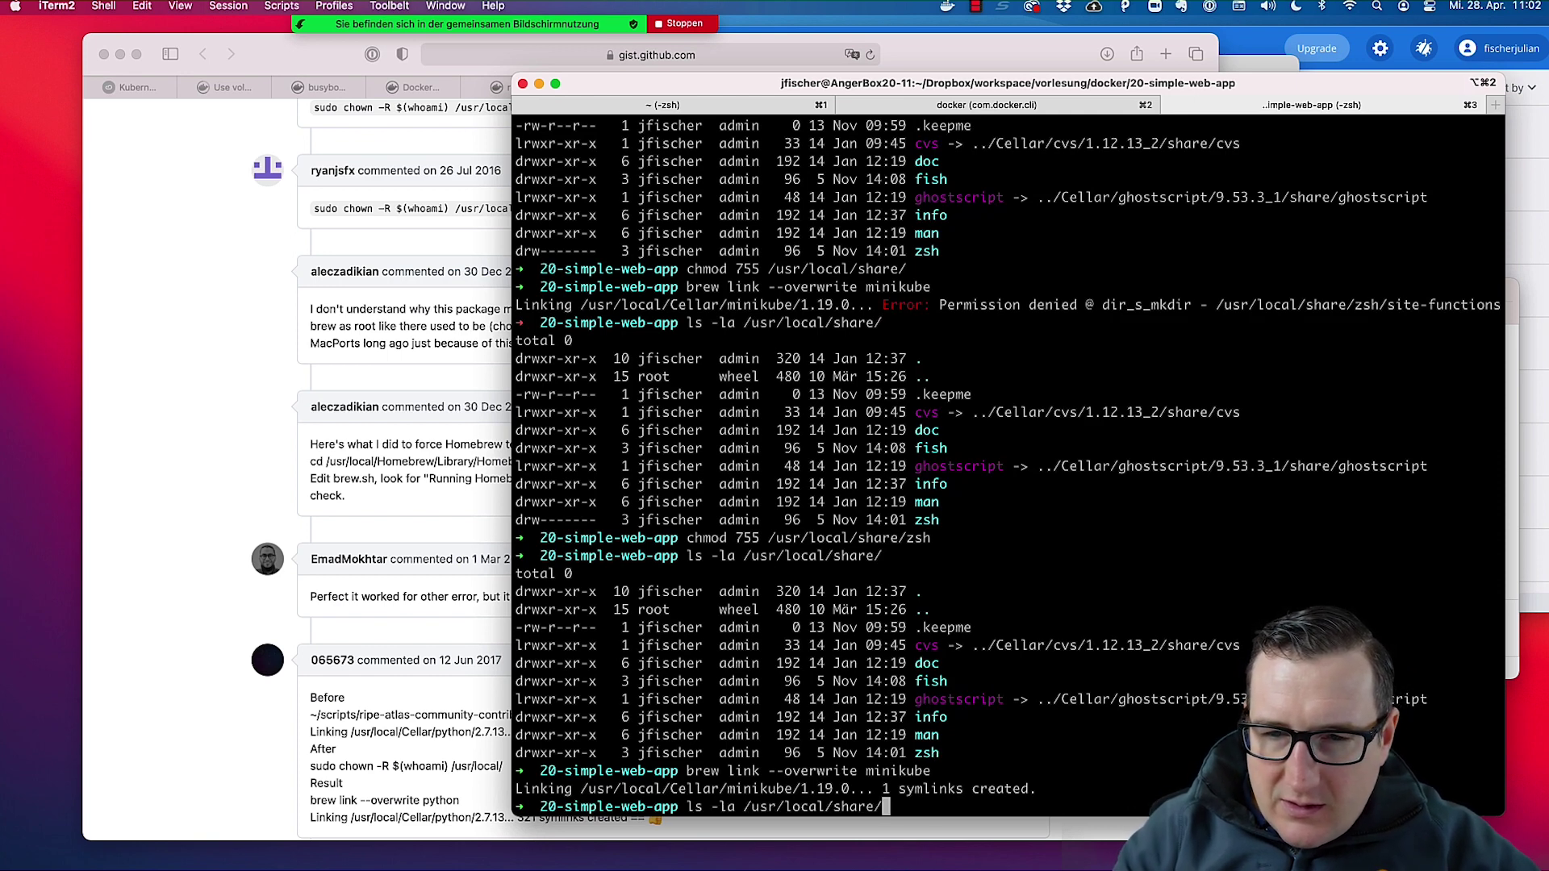
key("Tab")
type("z")
key("Tab")
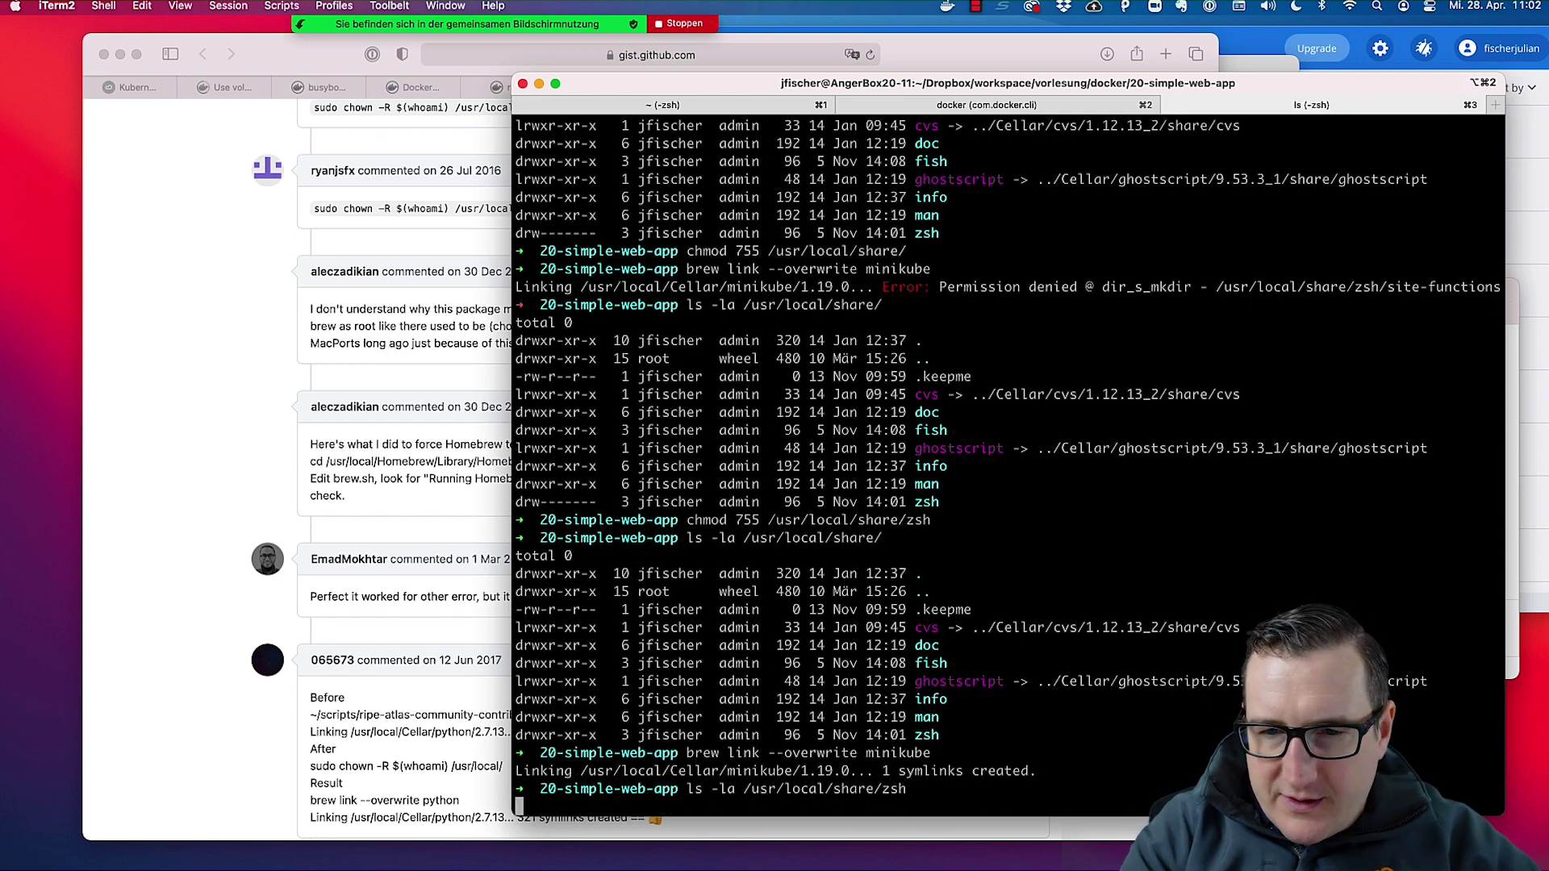
key("Return")
key("Up")
key("BackSpace")
type("/")
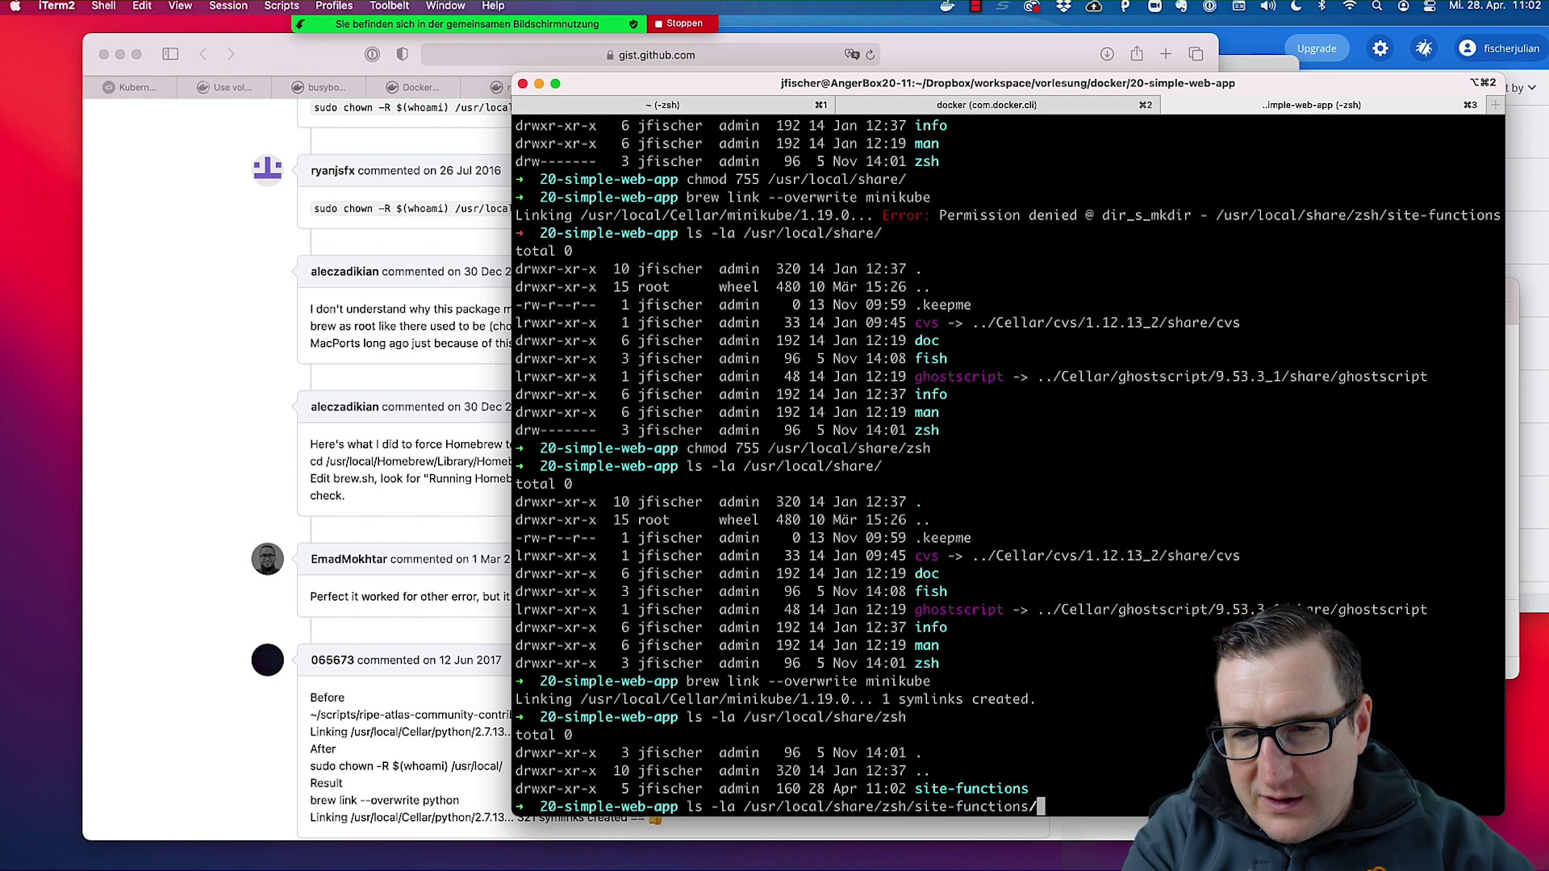
key("Return")
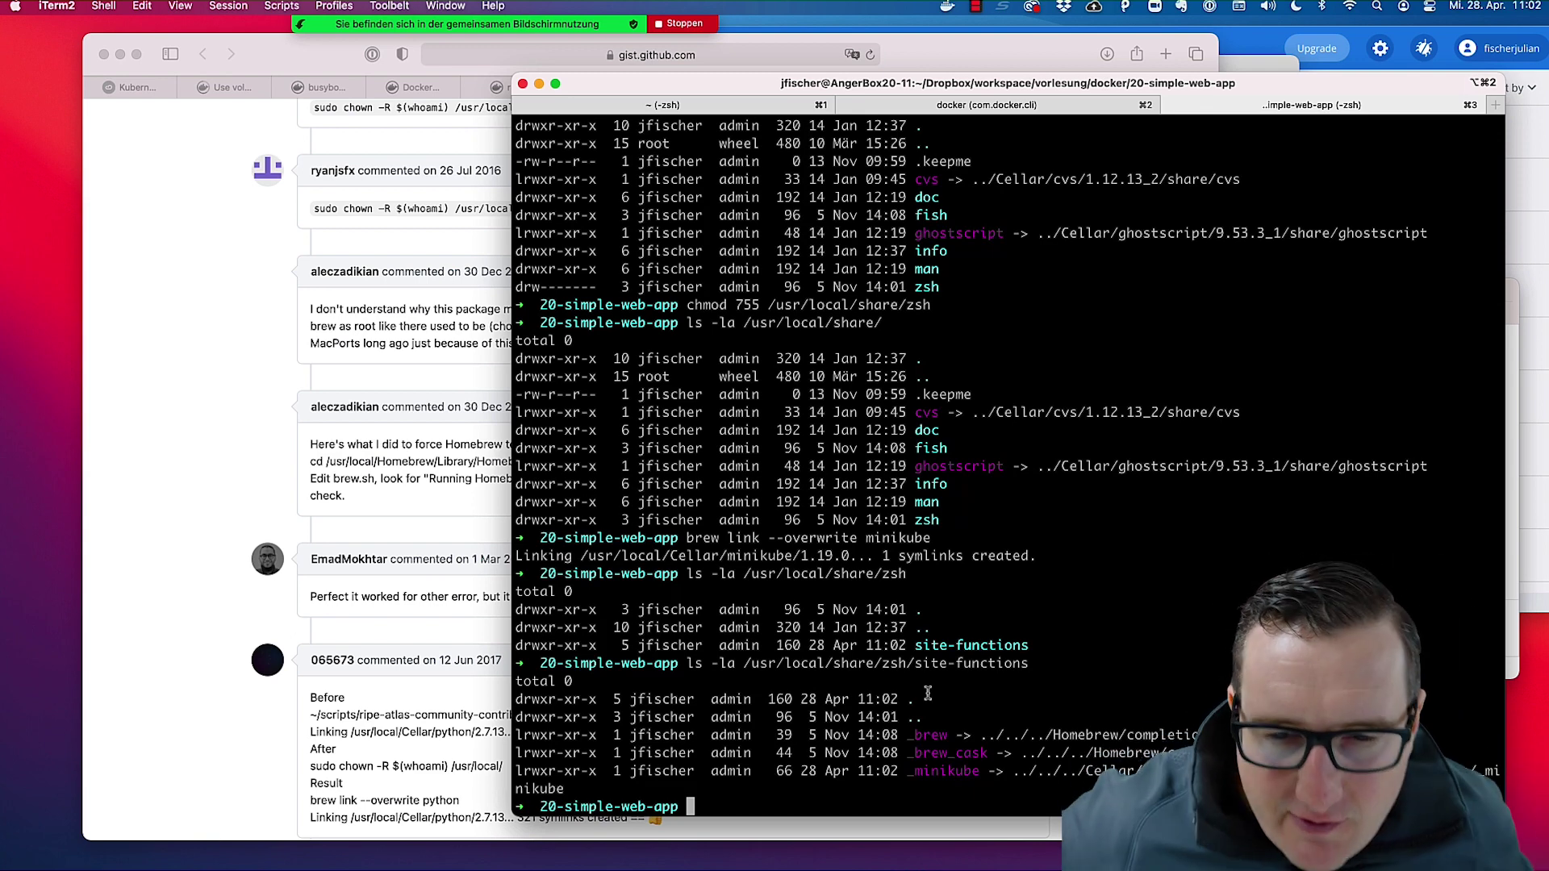
Run minikube in a fresh shell tab to print its command help, then return to Safari.
type("minkube")
key("Return")
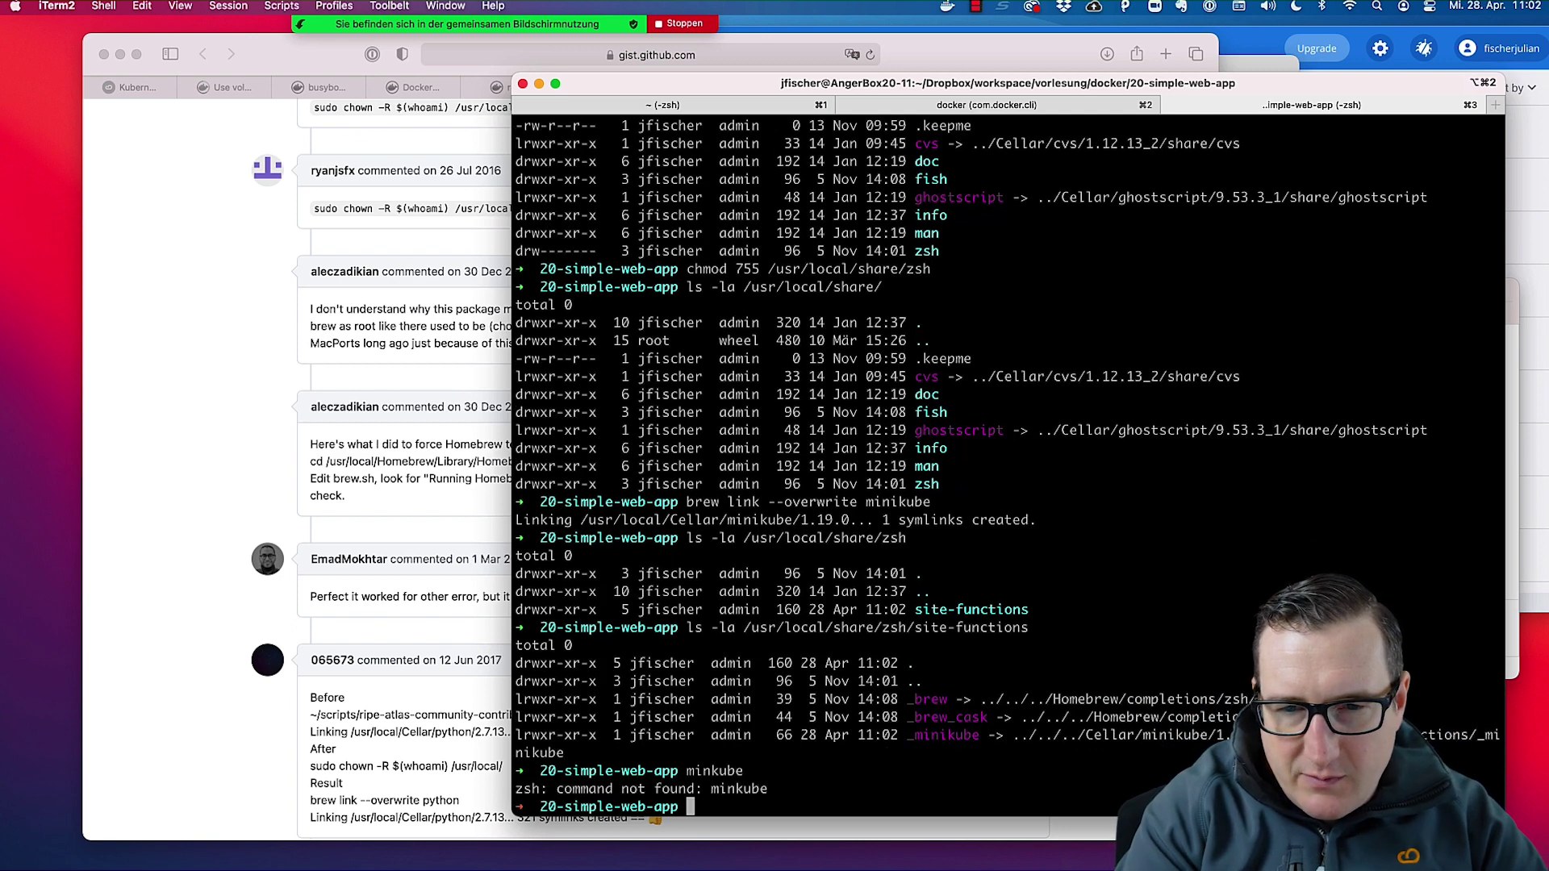
key("super+w")
key("super+t")
type("min")
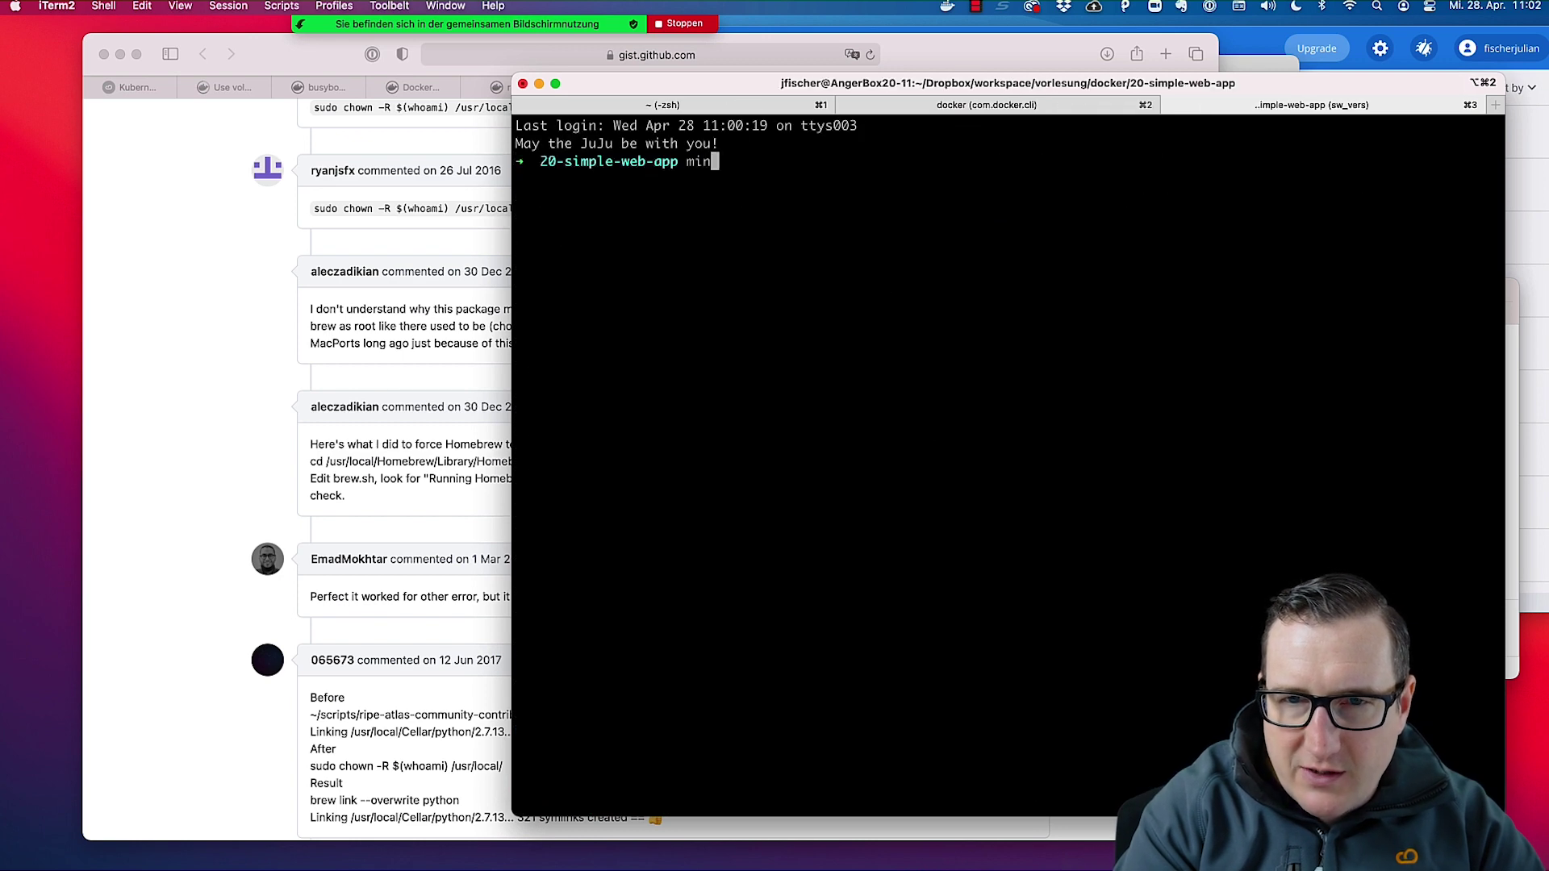
type("kube")
key("Return")
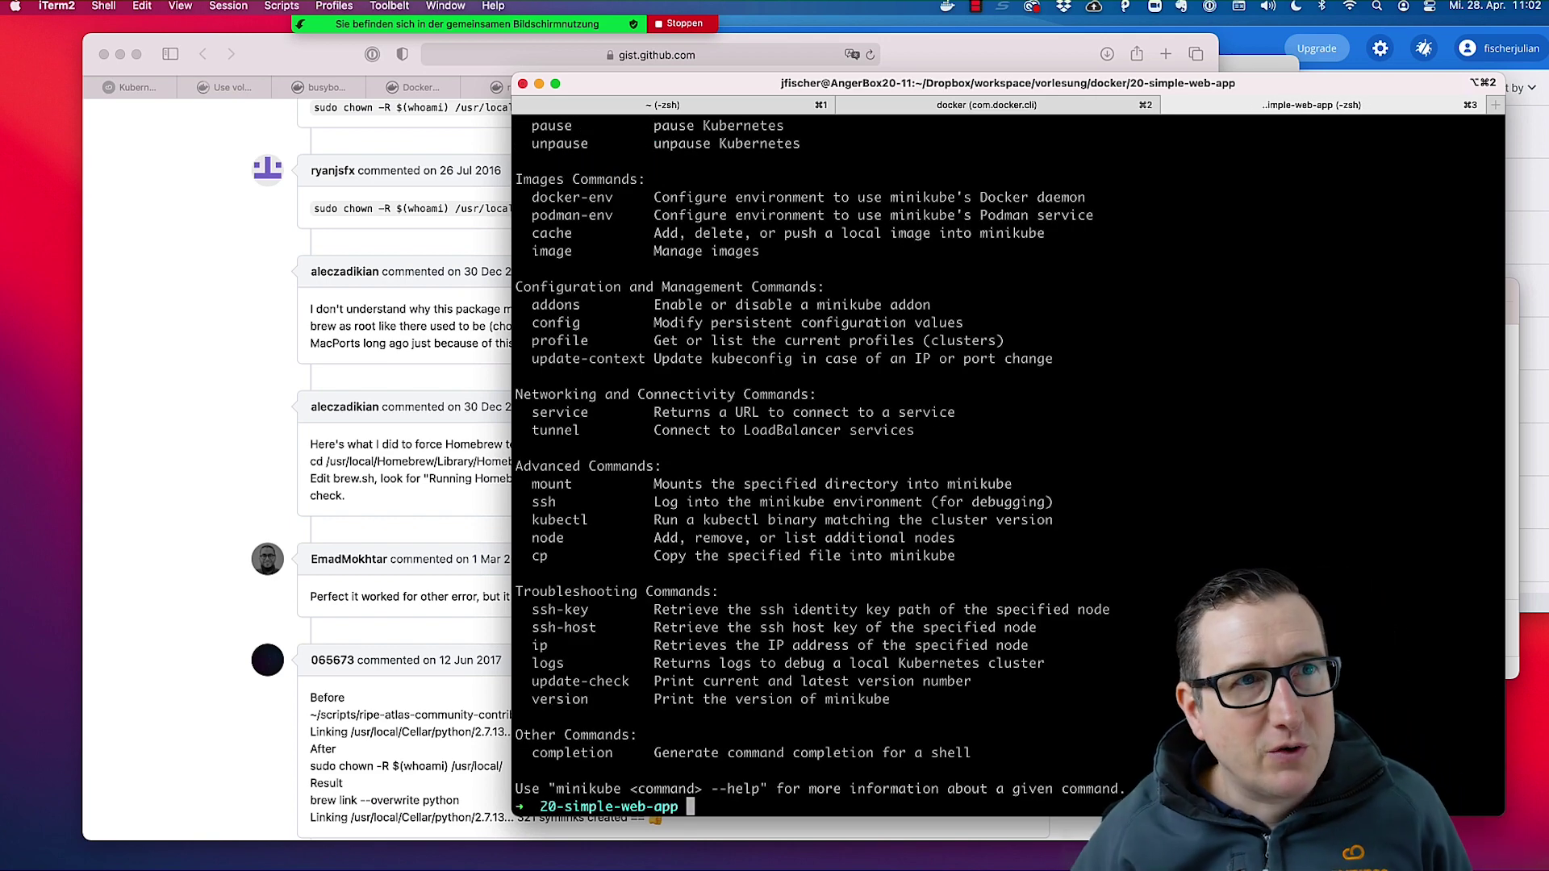
left_click(210, 334)
mouse_move(1075, 88)
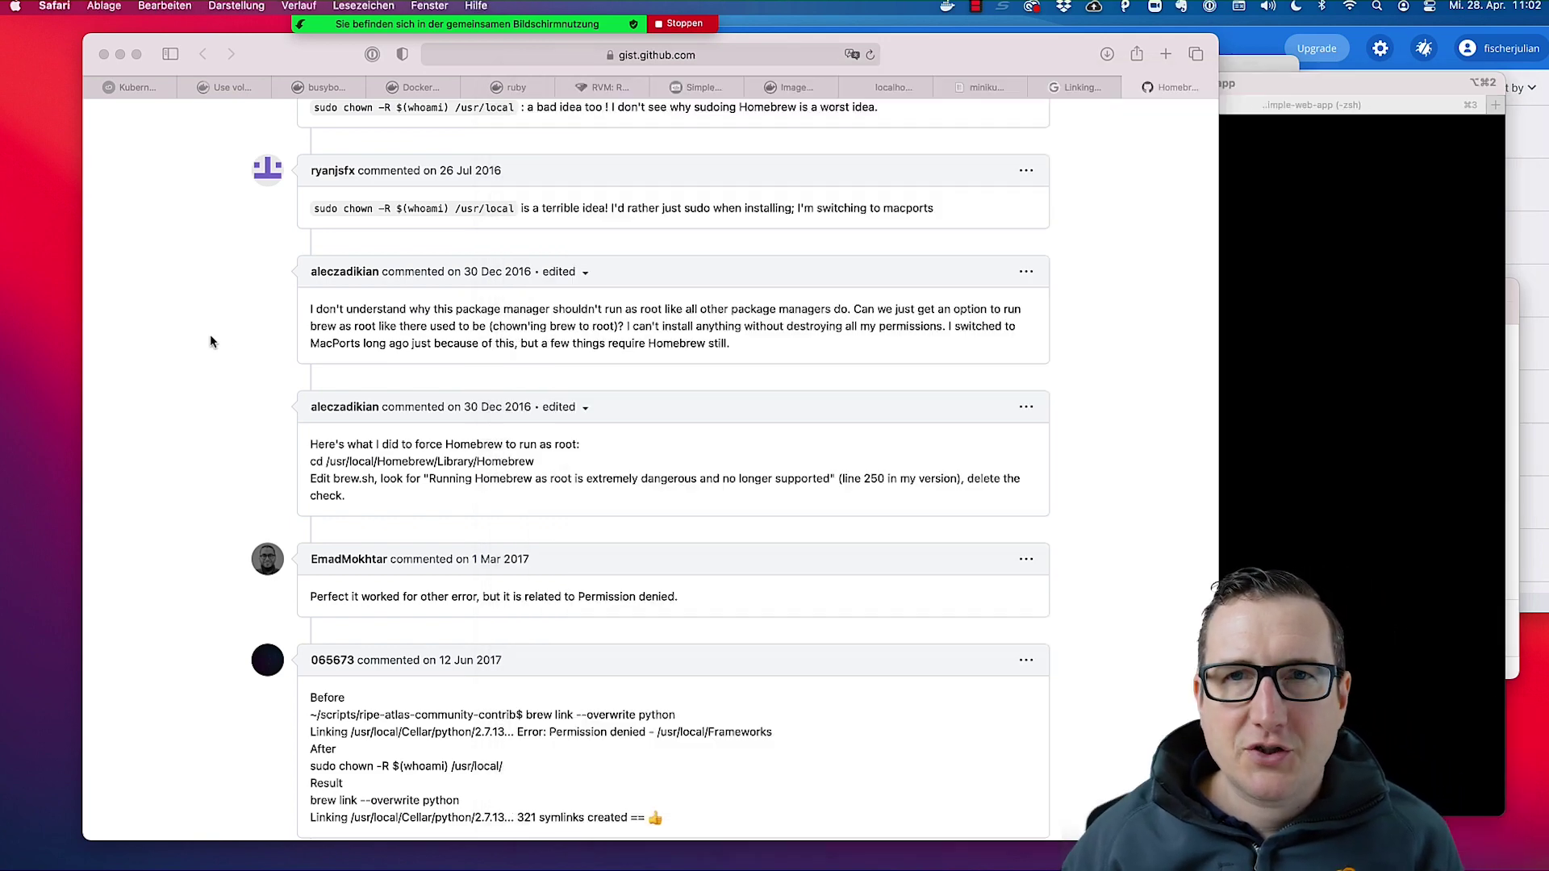
Close the error search, minikube guide, localhost and Homebrew gist tabs, then run minikube start.
left_click(1054, 90)
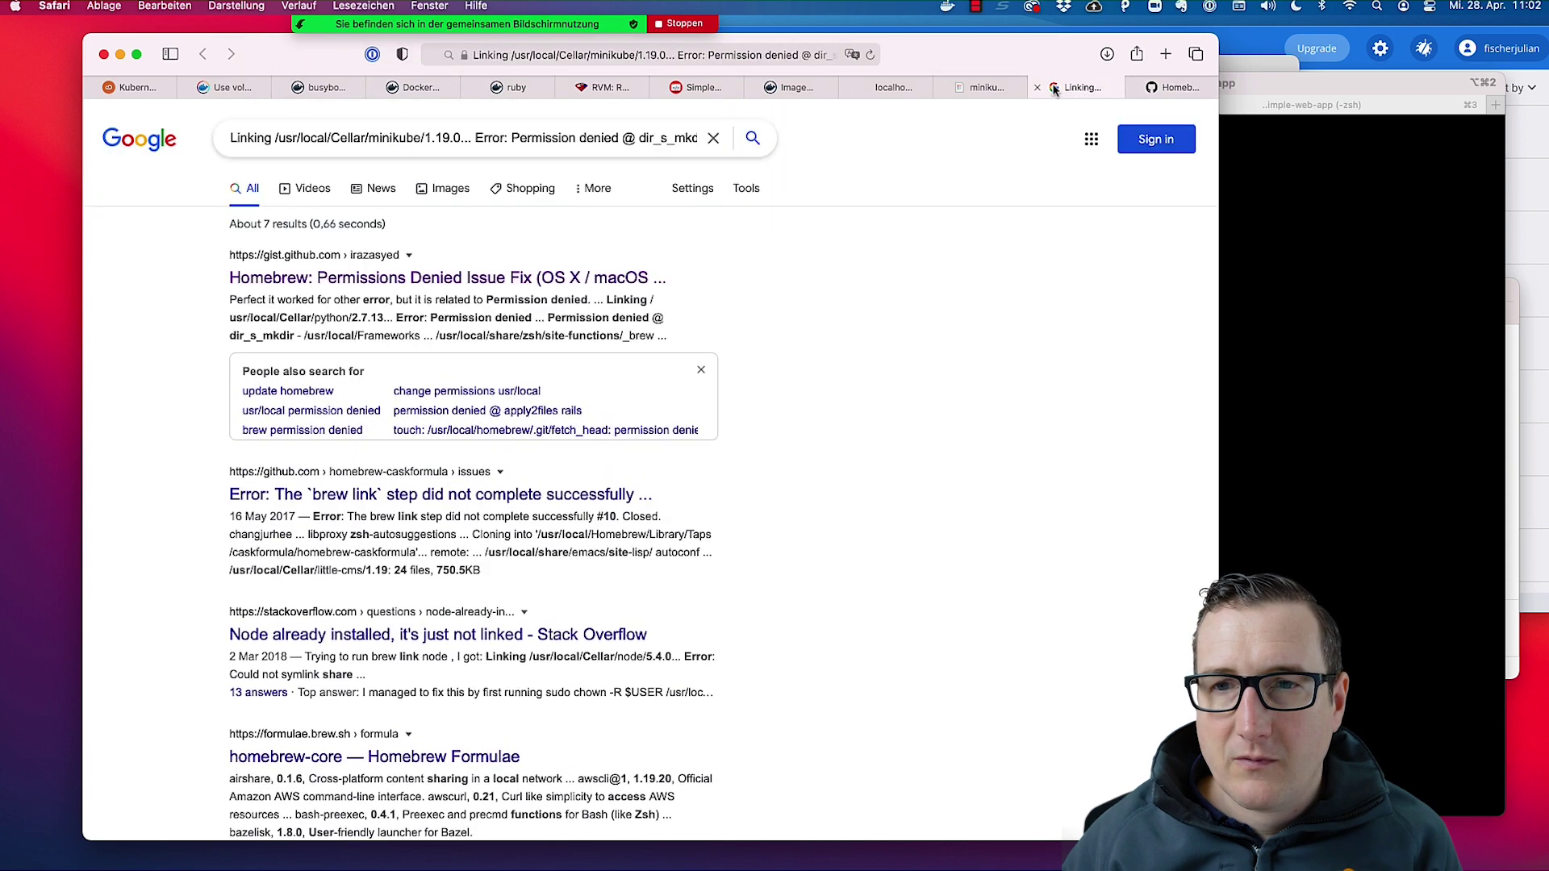
left_click(1000, 87)
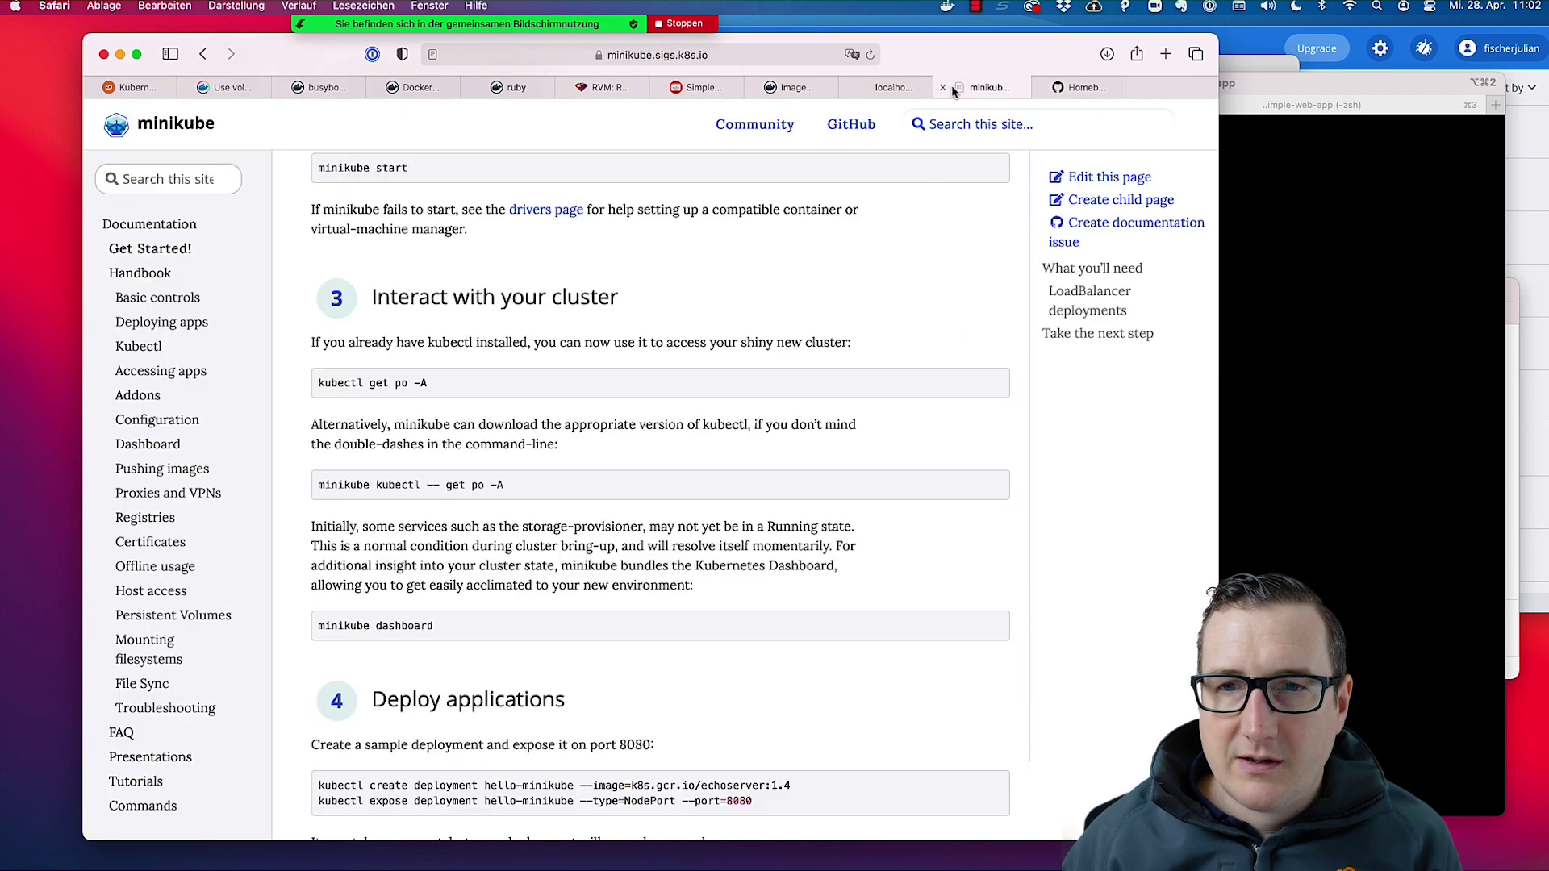
left_click(942, 88)
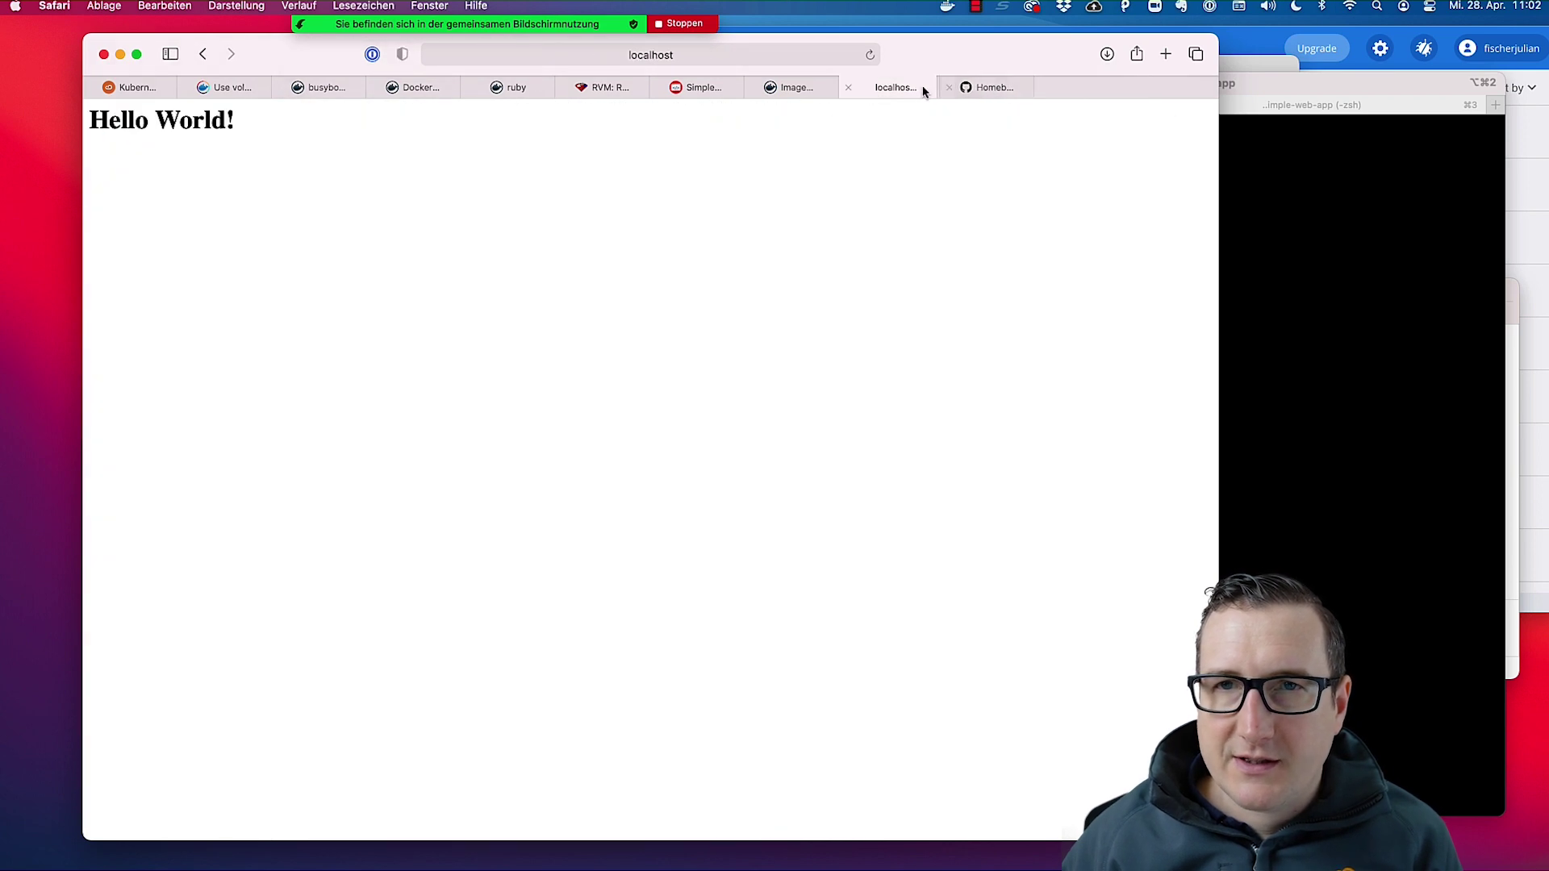
left_click(849, 87)
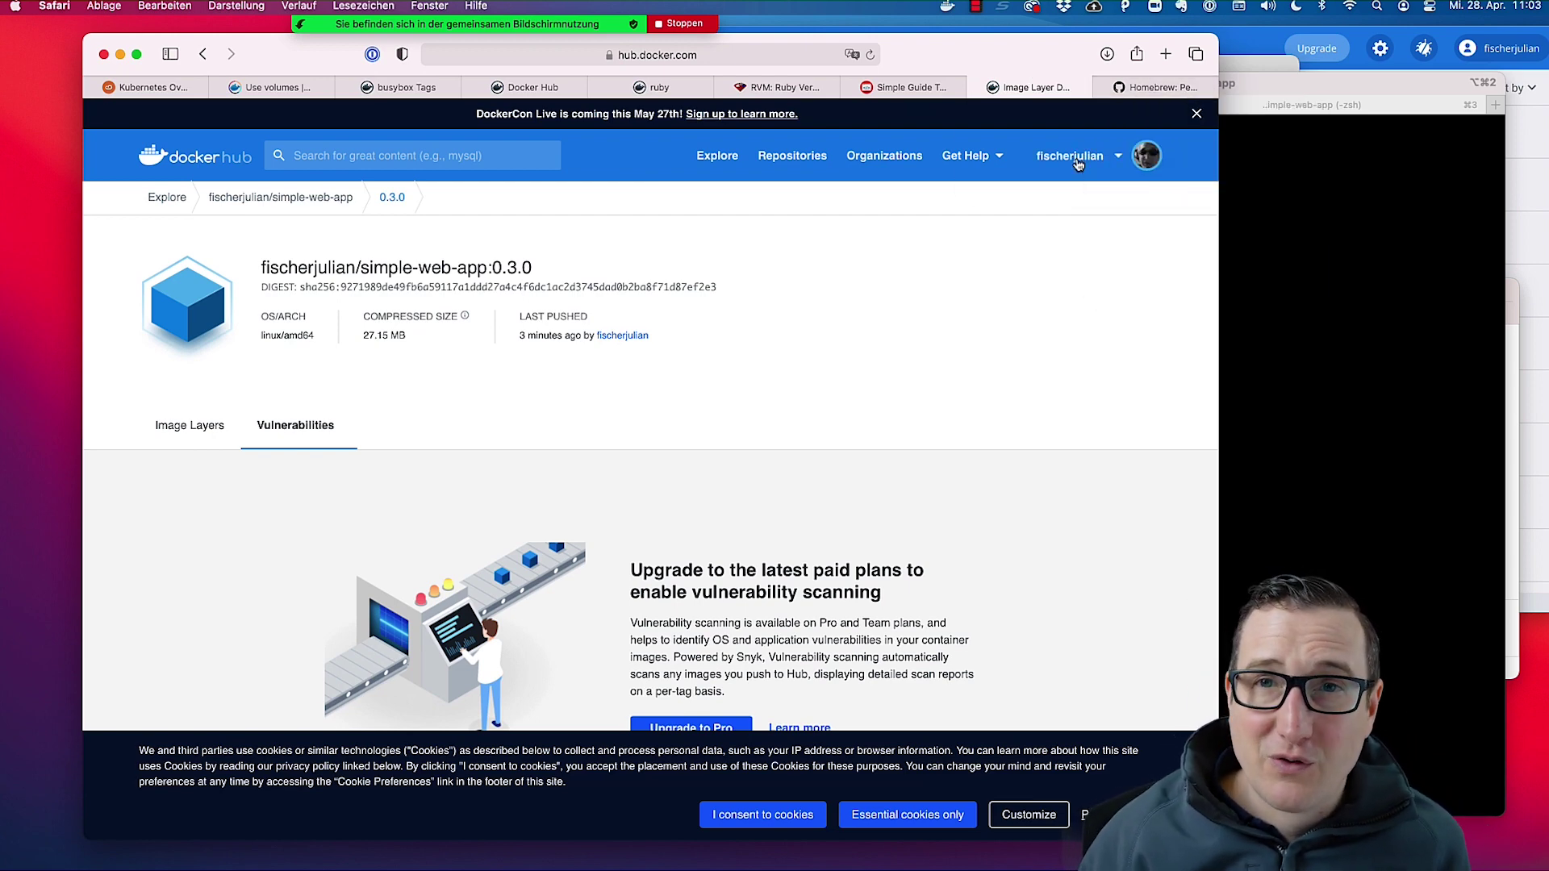
left_click(1136, 95)
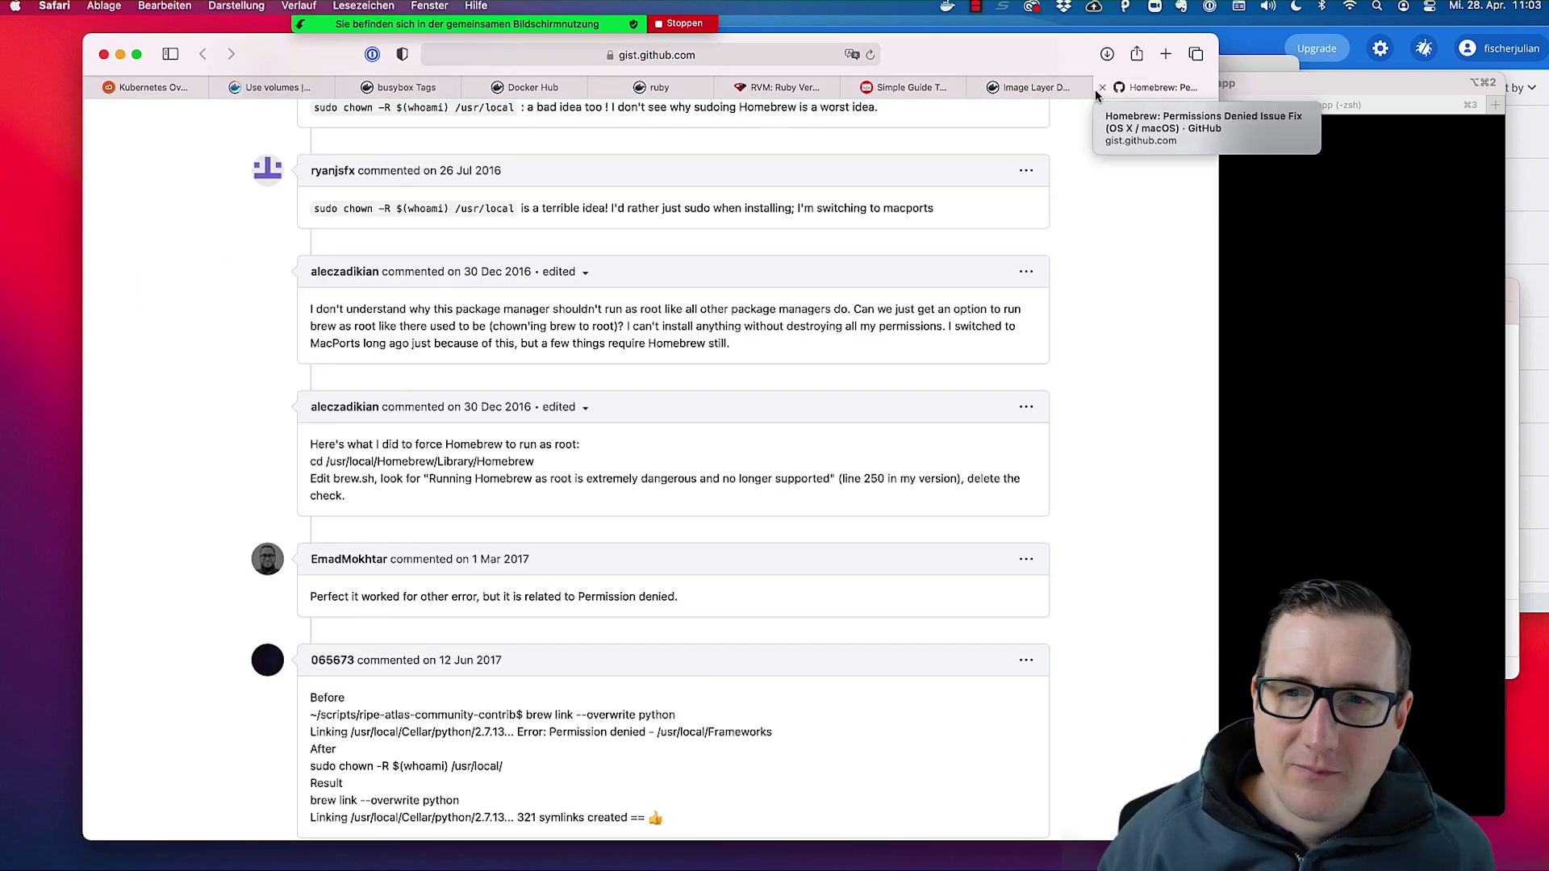
left_click(1100, 89)
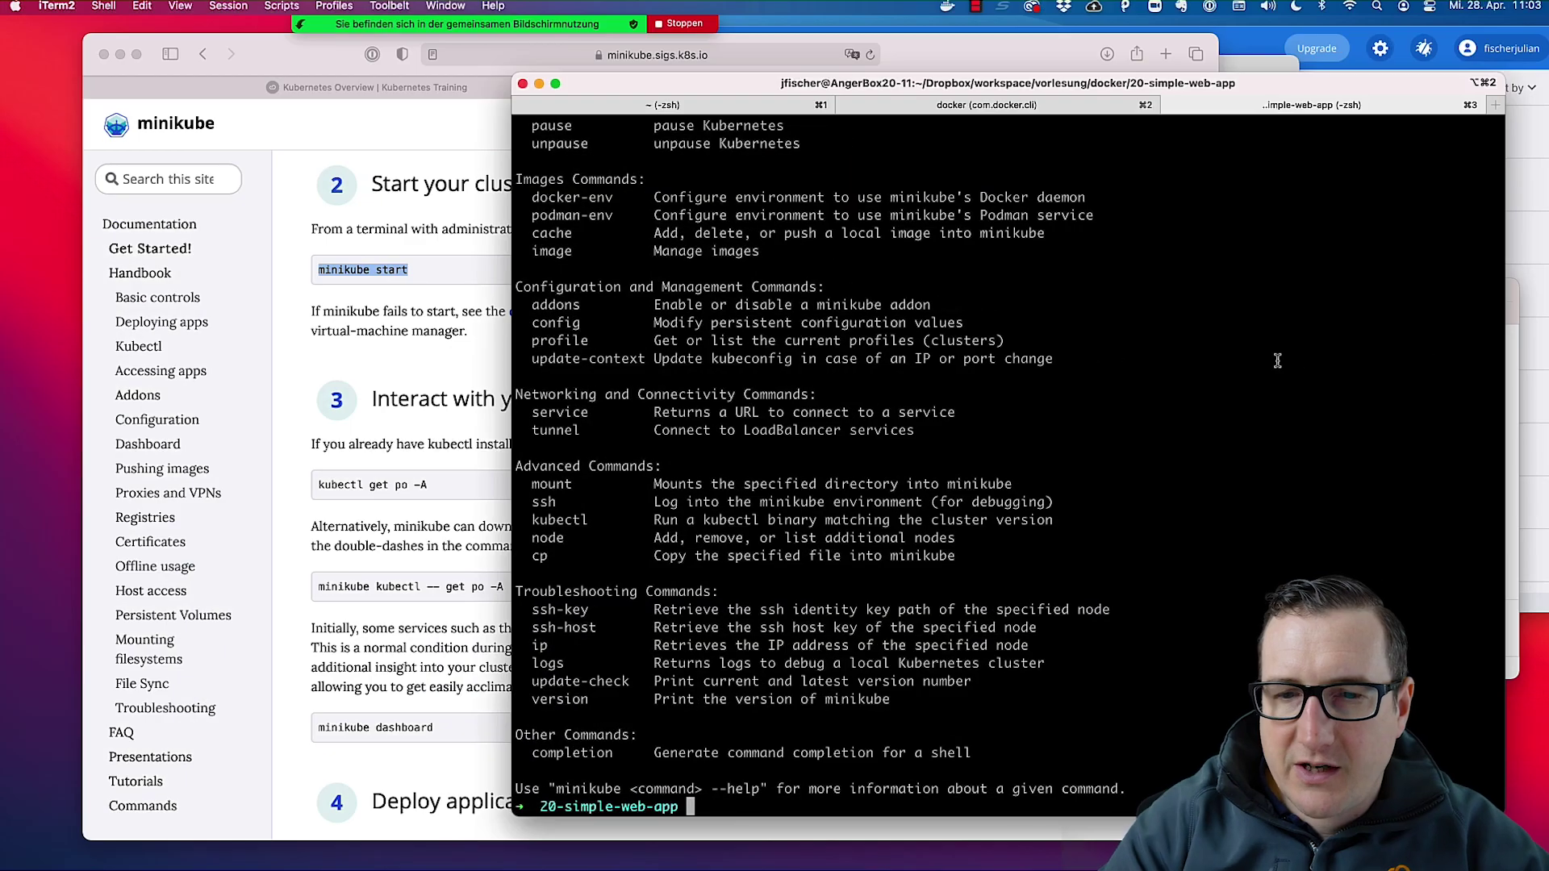
type("minikube start")
key("Return")
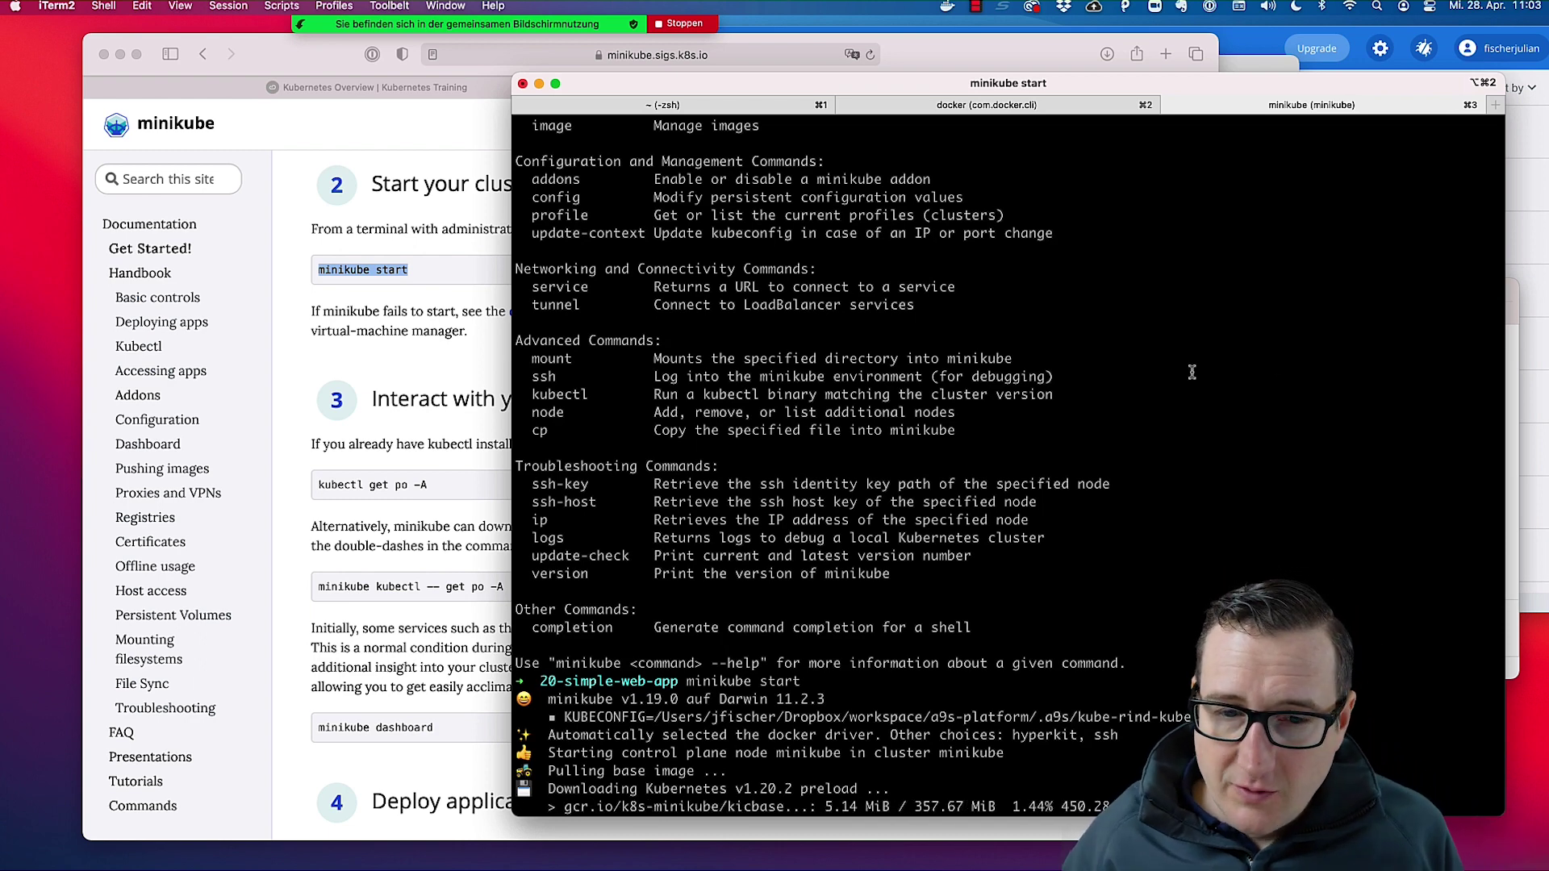
Switch Safari to the Kubernetes Overview training tab and scroll through it.
left_click(449, 133)
left_click(344, 89)
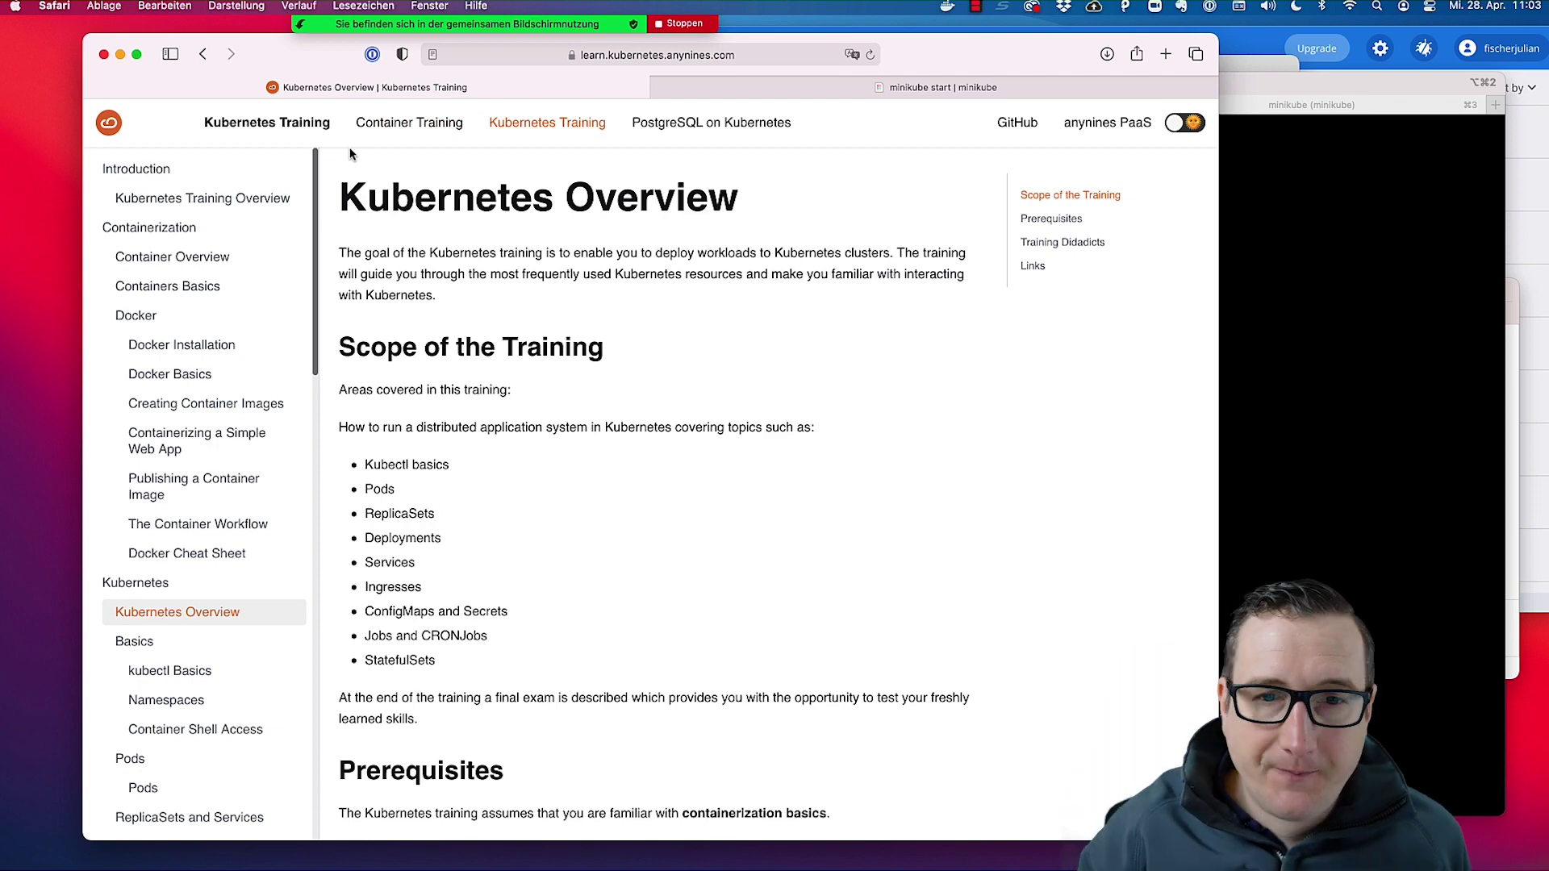
scroll(784, 371, "down", 4)
scroll(784, 371, "up", 3)
scroll(783, 371, "up", 1)
scroll(783, 372, "down", 2)
scroll(783, 371, "up", 2)
scroll(783, 371, "up", 1)
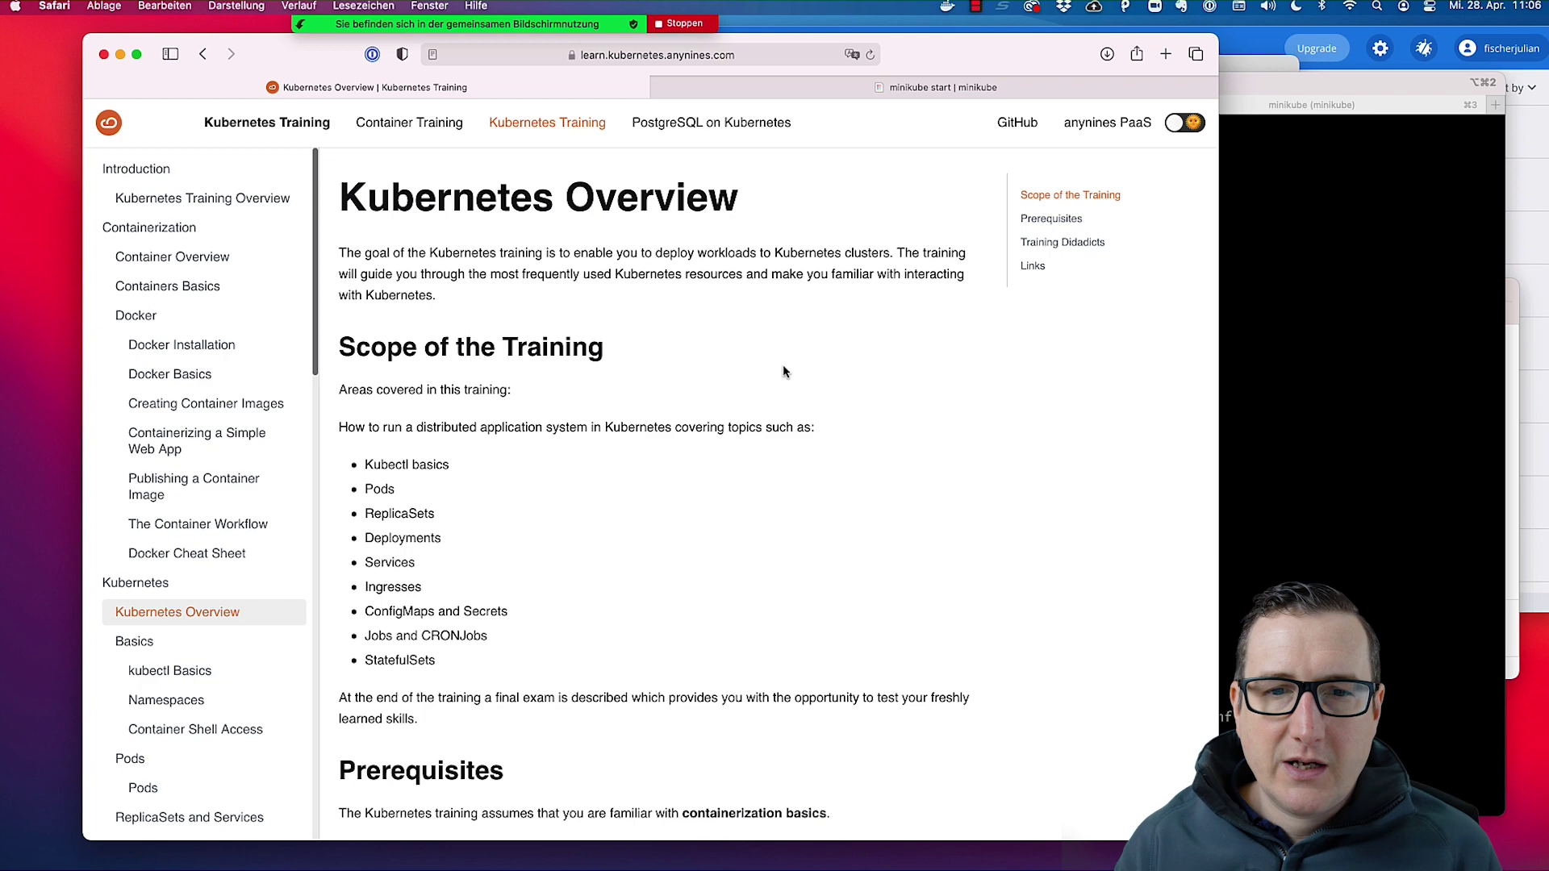
scroll(702, 386, "down", 5)
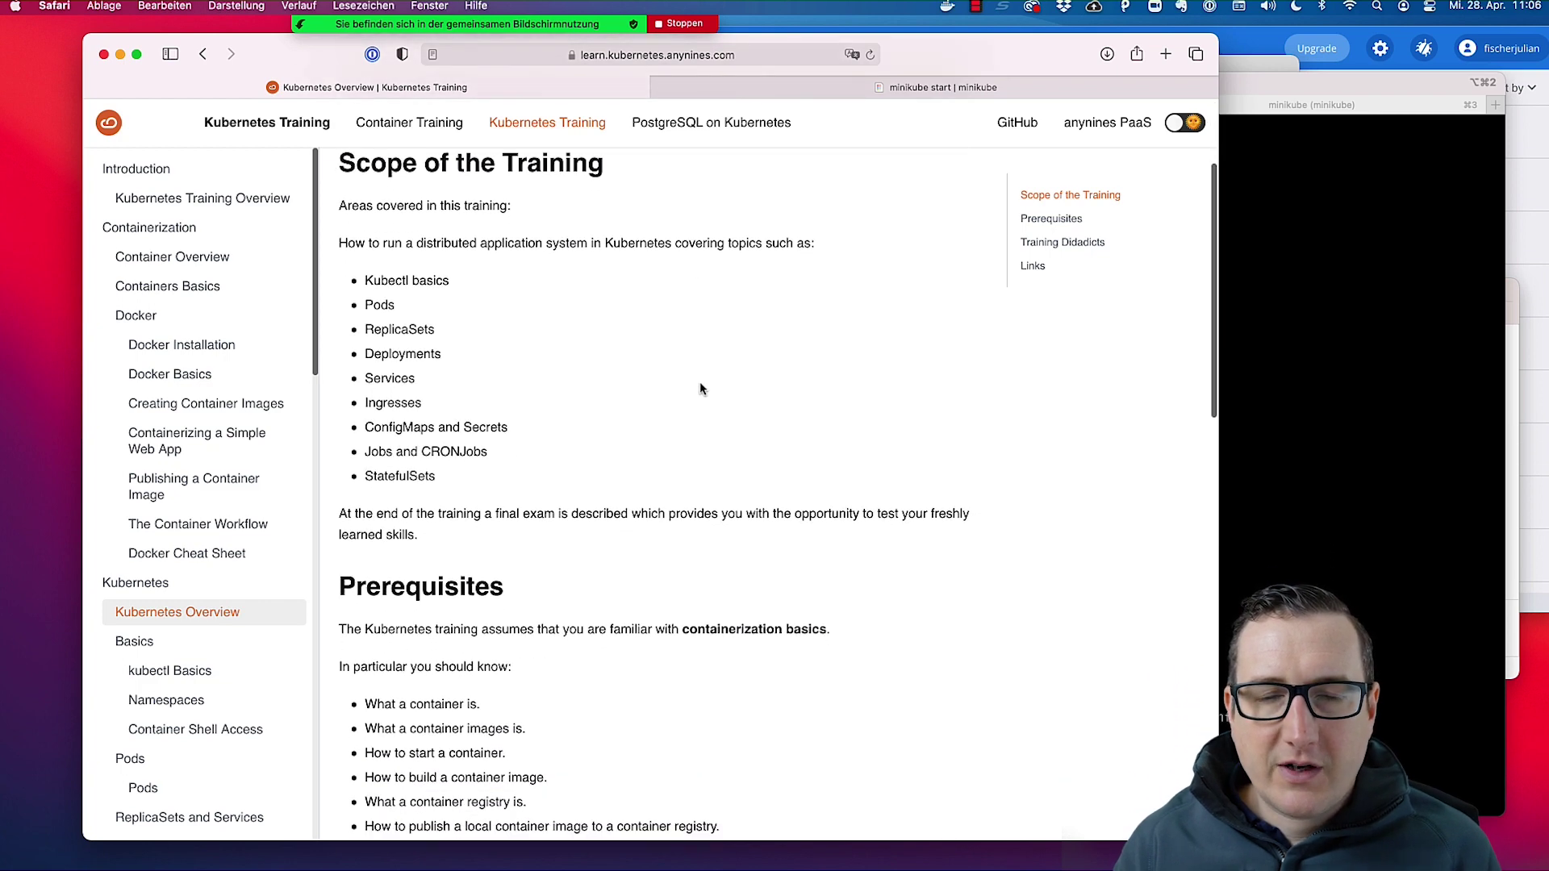